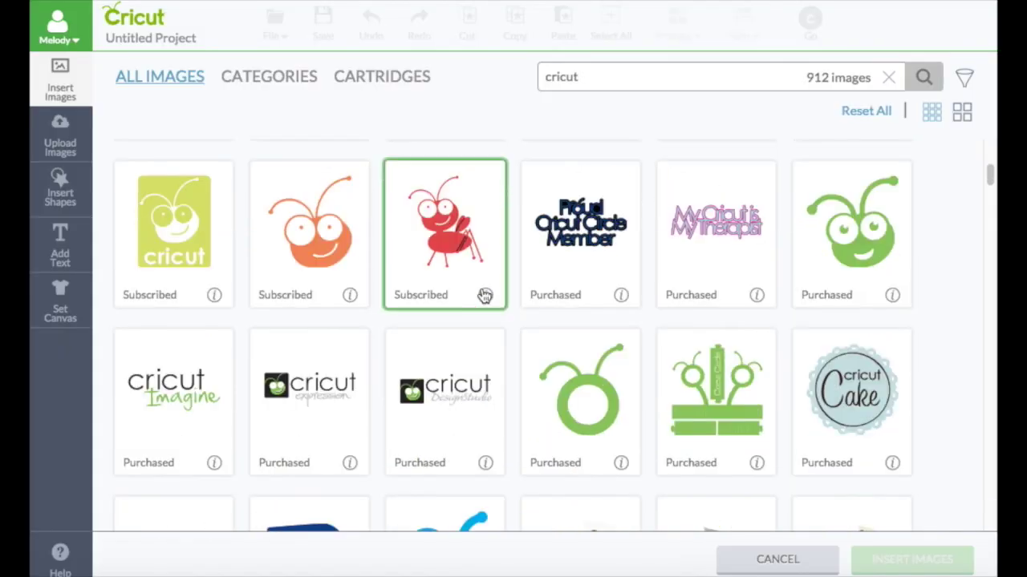
# Compare the details of several bug images to find the green bug #M466DD
pyautogui.scroll(5, 483, 295)
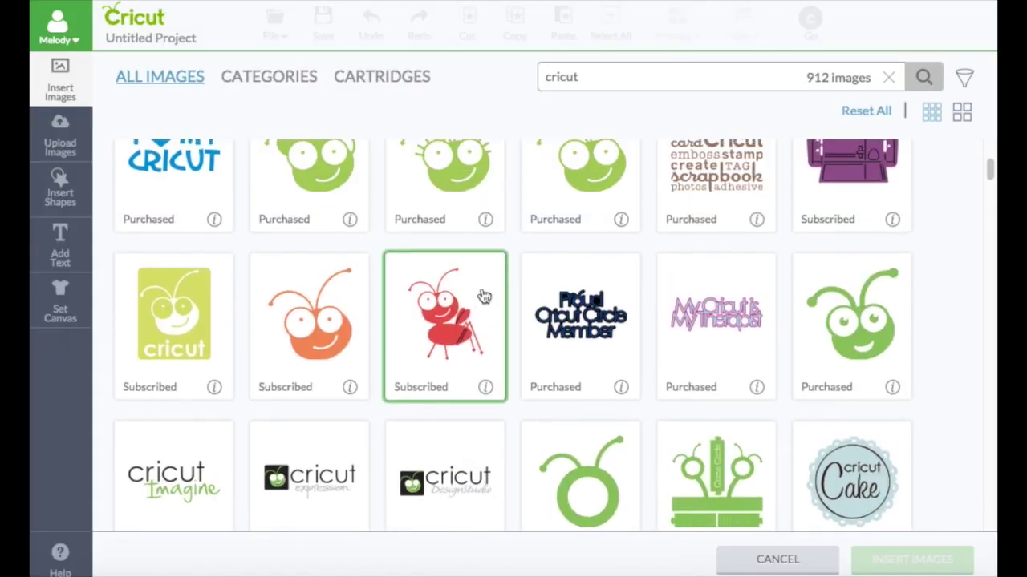
pyautogui.scroll(-2, 484, 296)
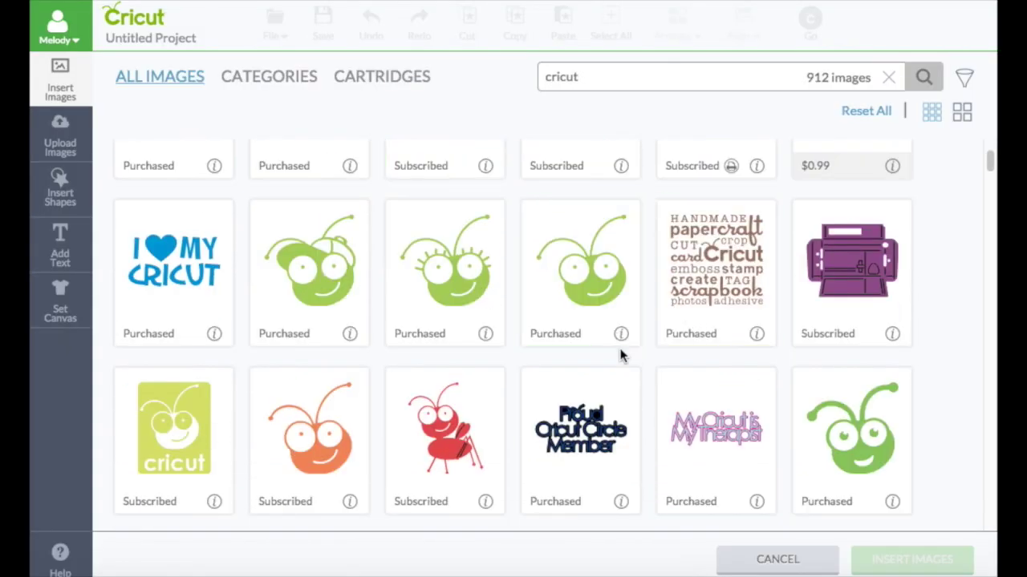
pyautogui.click(619, 337)
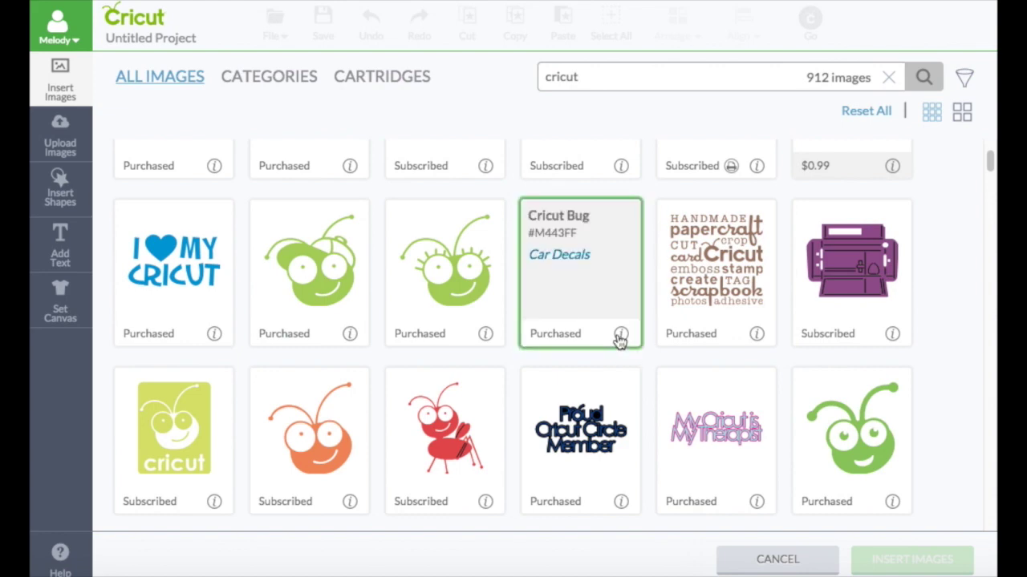
pyautogui.click(619, 338)
pyautogui.scroll(-3, 618, 343)
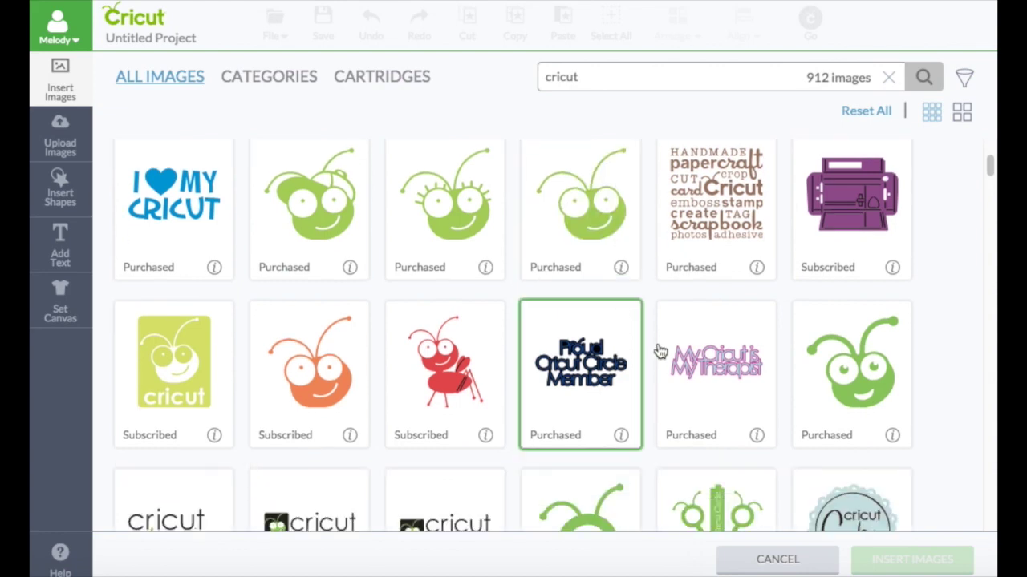
pyautogui.scroll(-1, 736, 368)
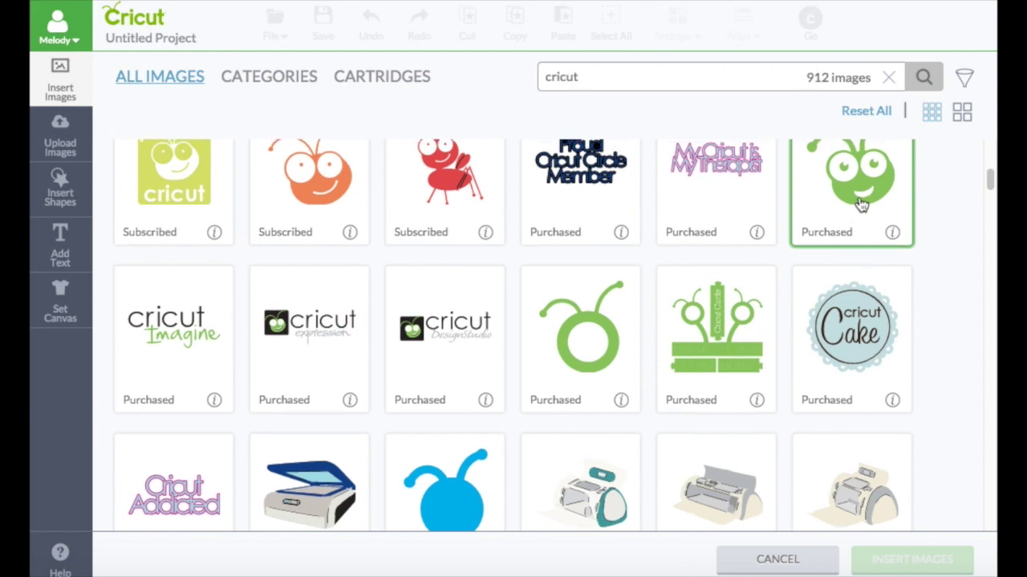
pyautogui.click(892, 245)
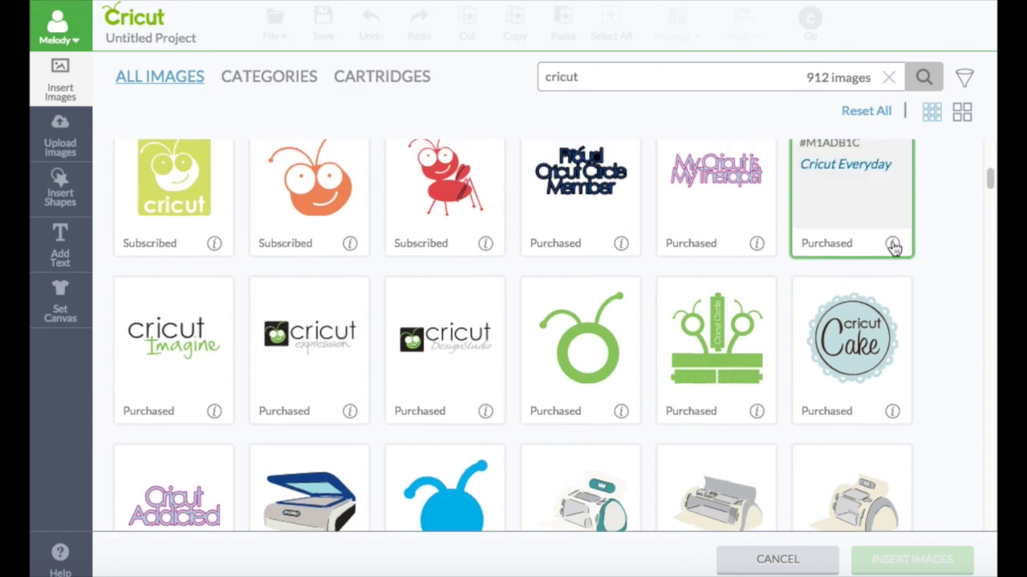
pyautogui.click(893, 245)
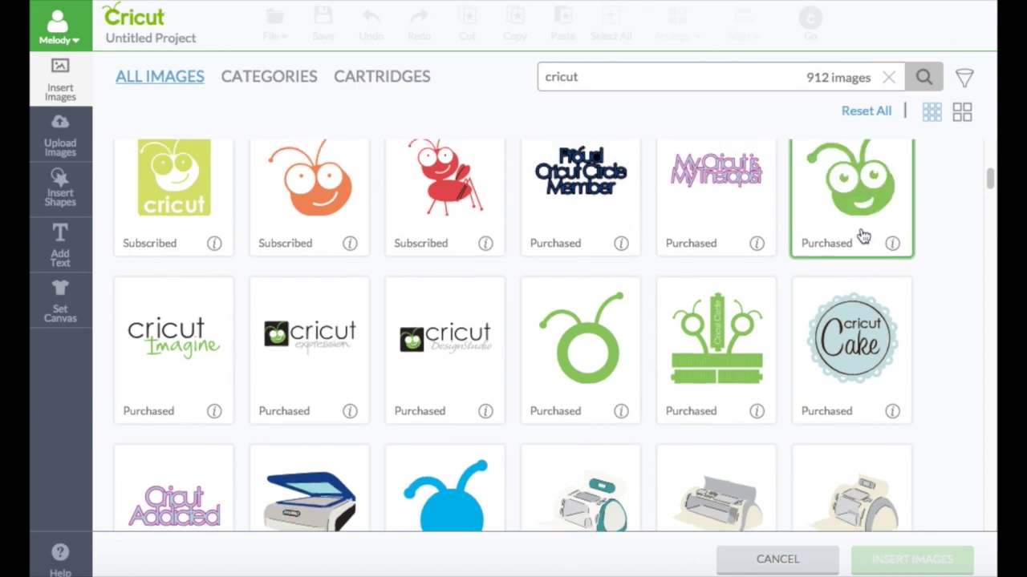
pyautogui.scroll(-5, 864, 233)
pyautogui.scroll(-1, 862, 235)
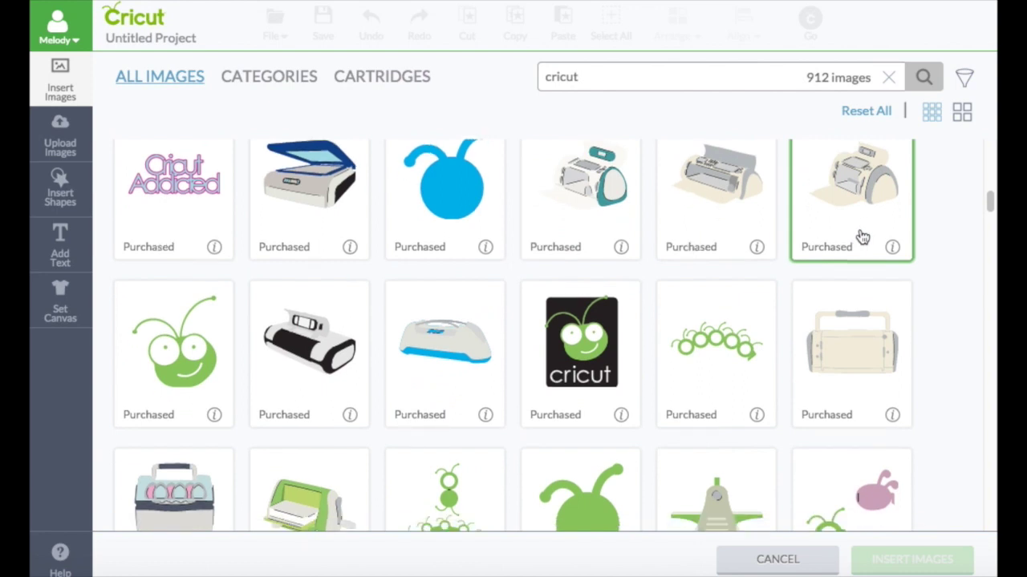
pyautogui.click(215, 415)
pyautogui.click(216, 416)
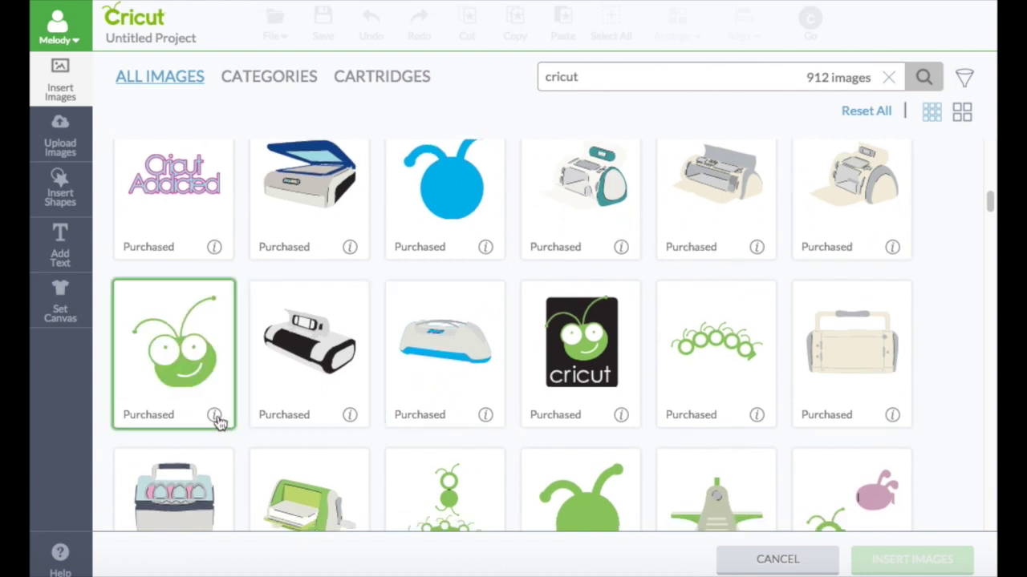
# Insert the green bug #M466DD and drag it to the canvas centre
pyautogui.scroll(1, 195, 356)
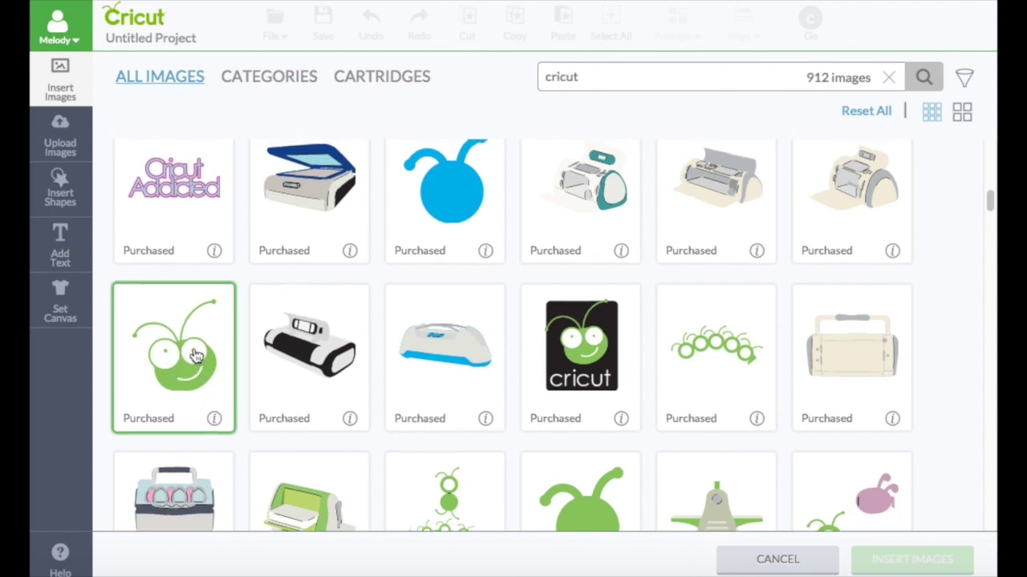
pyautogui.click(195, 355)
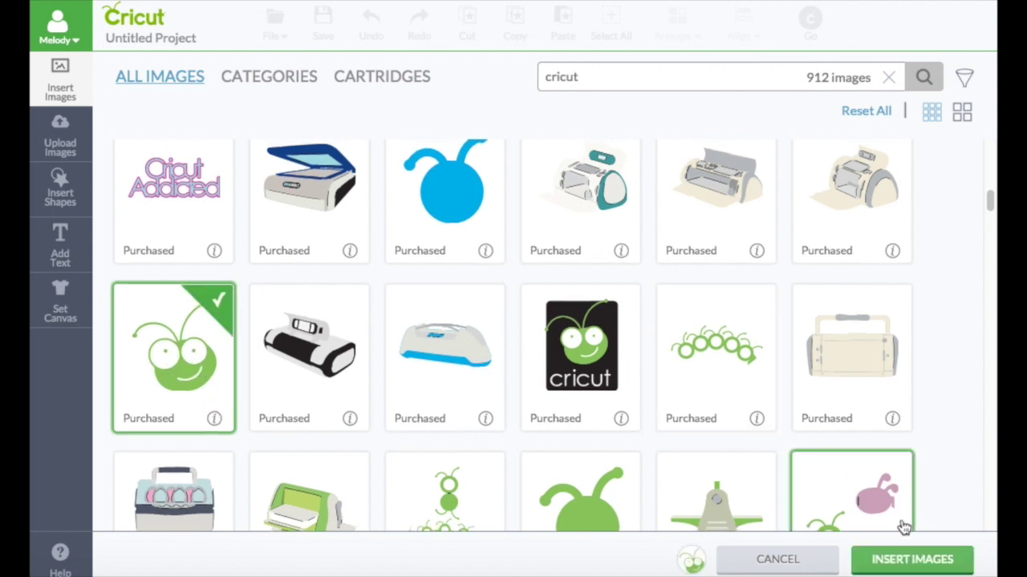
pyautogui.click(900, 562)
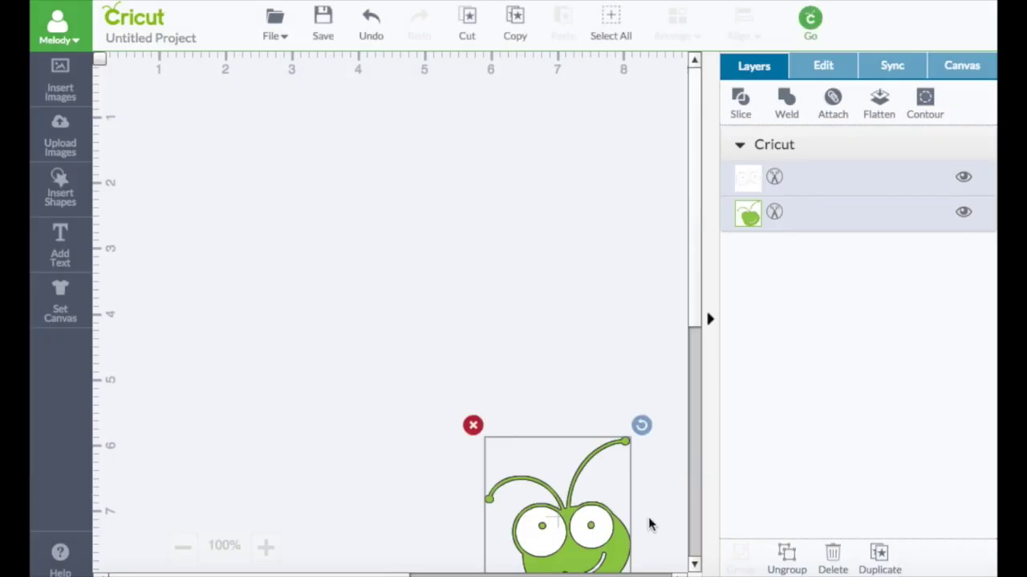
pyautogui.moveTo(578, 506); pyautogui.dragTo(534, 325)
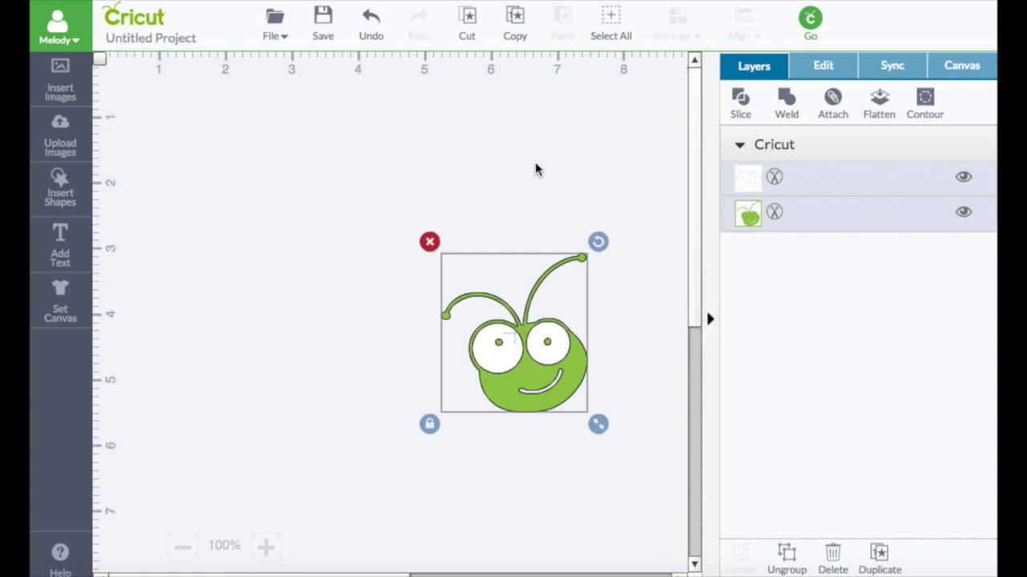
# Check the orange bug's details, then select the green bug head and orange bug #M33913 images
pyautogui.click(61, 90)
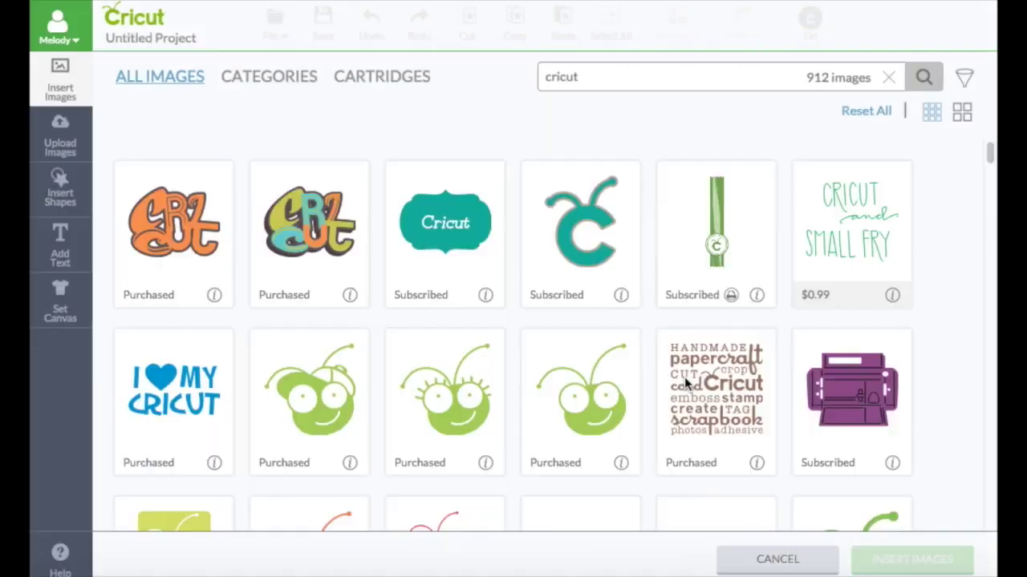
pyautogui.scroll(-3, 684, 383)
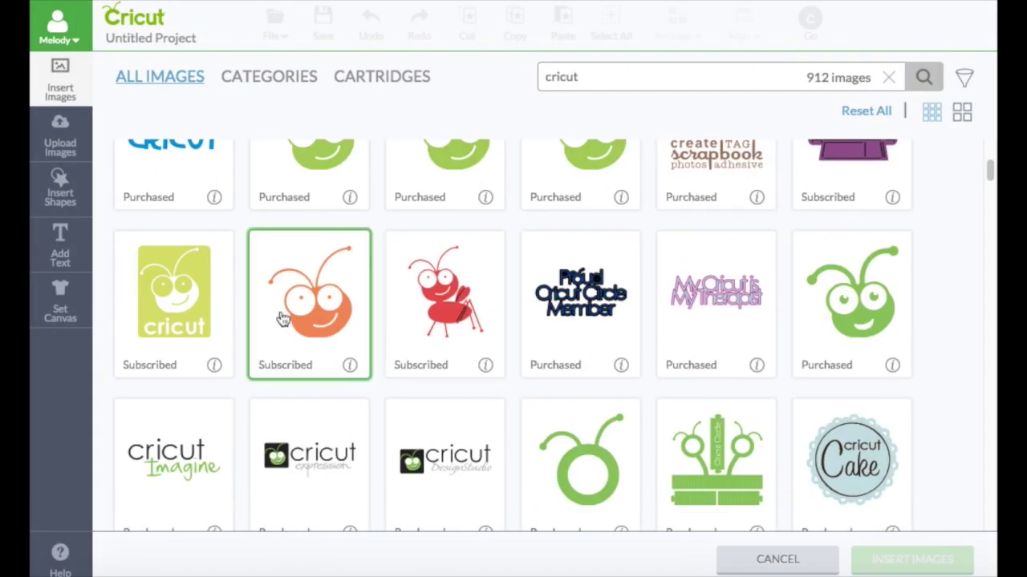
pyautogui.click(351, 366)
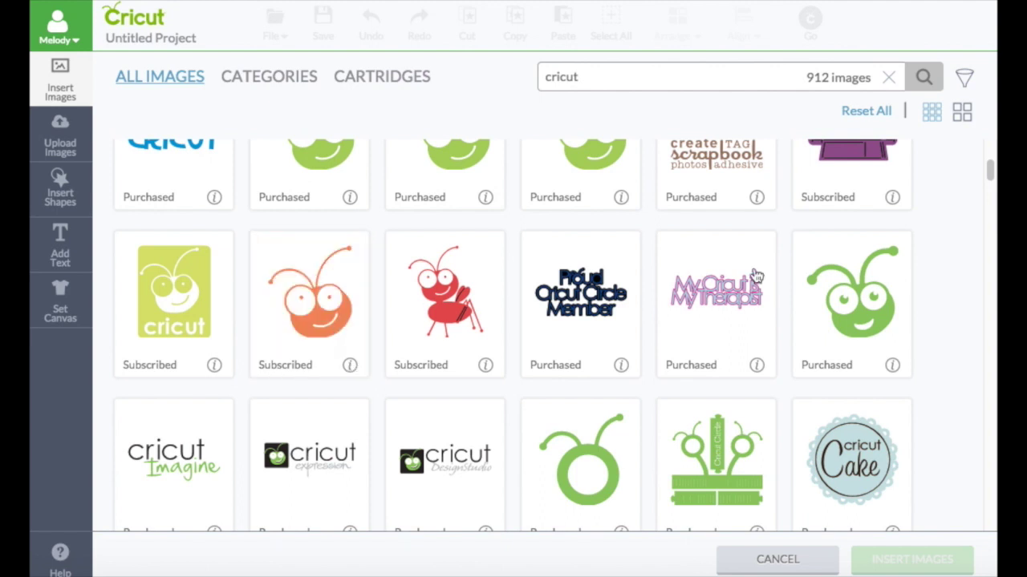
pyautogui.click(852, 301)
pyautogui.click(346, 285)
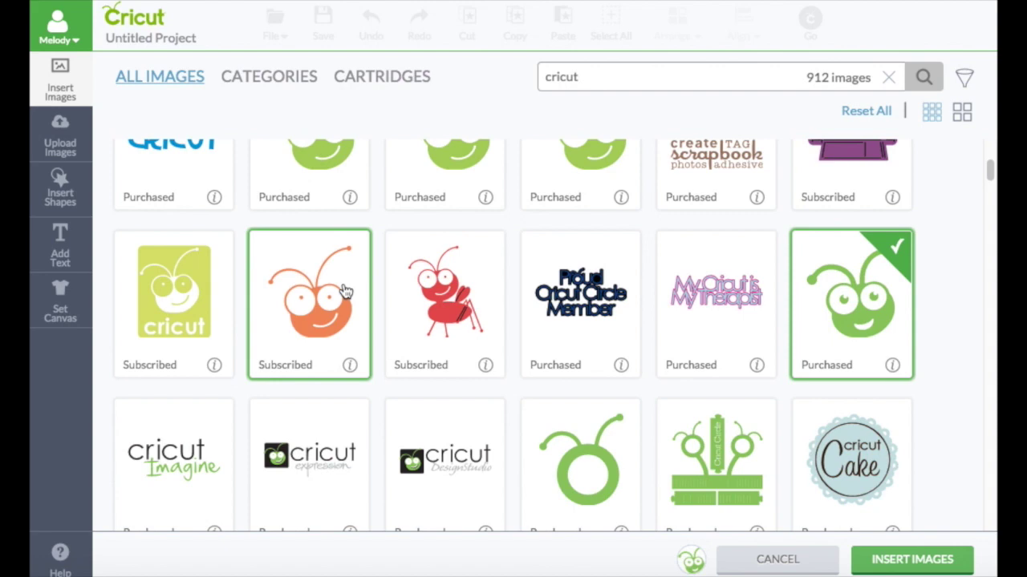
# Insert both images, placing the green bug top-left and the orange bug at the top
pyautogui.click(897, 561)
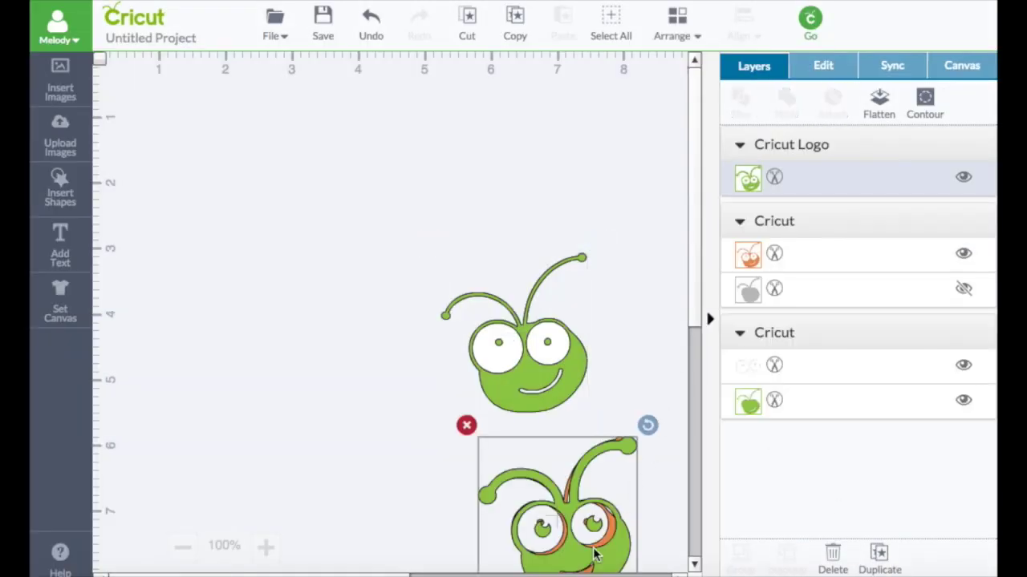
pyautogui.moveTo(595, 554); pyautogui.dragTo(312, 213)
pyautogui.moveTo(518, 457); pyautogui.dragTo(478, 127)
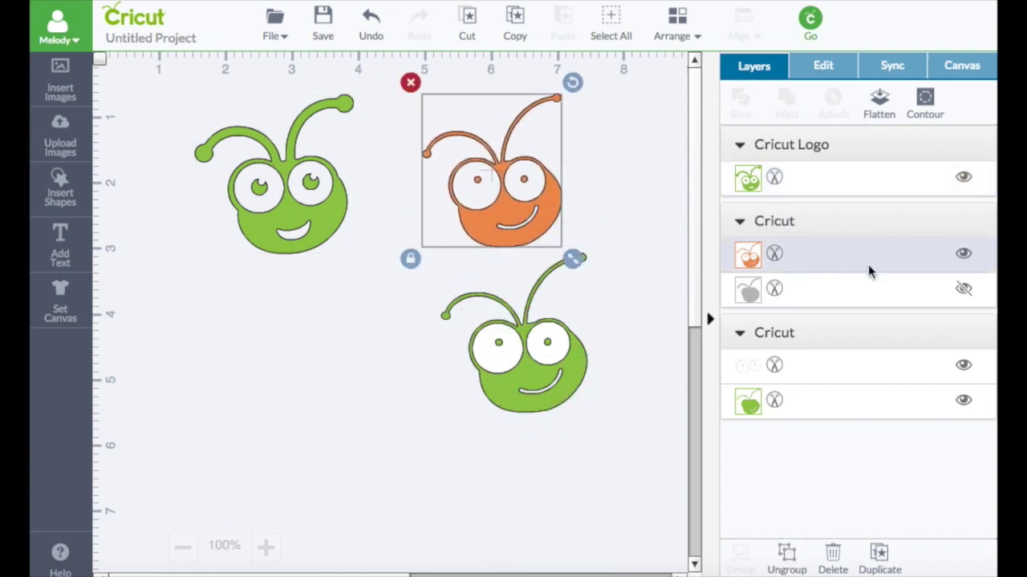
# Unhide the orange bug's black layer, recolour it white, then select the green bugs
pyautogui.click(965, 290)
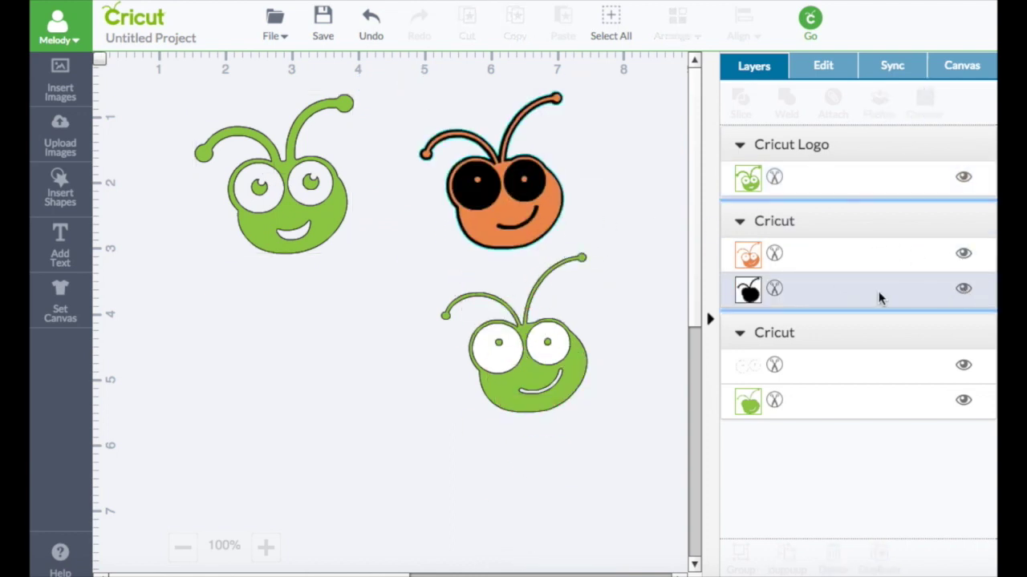
pyautogui.click(748, 294)
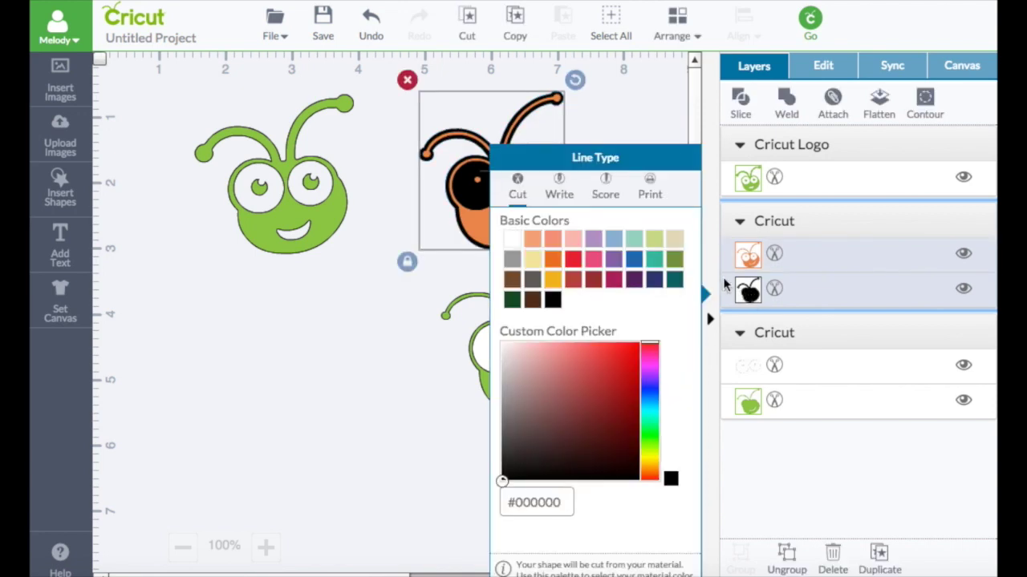
pyautogui.click(516, 242)
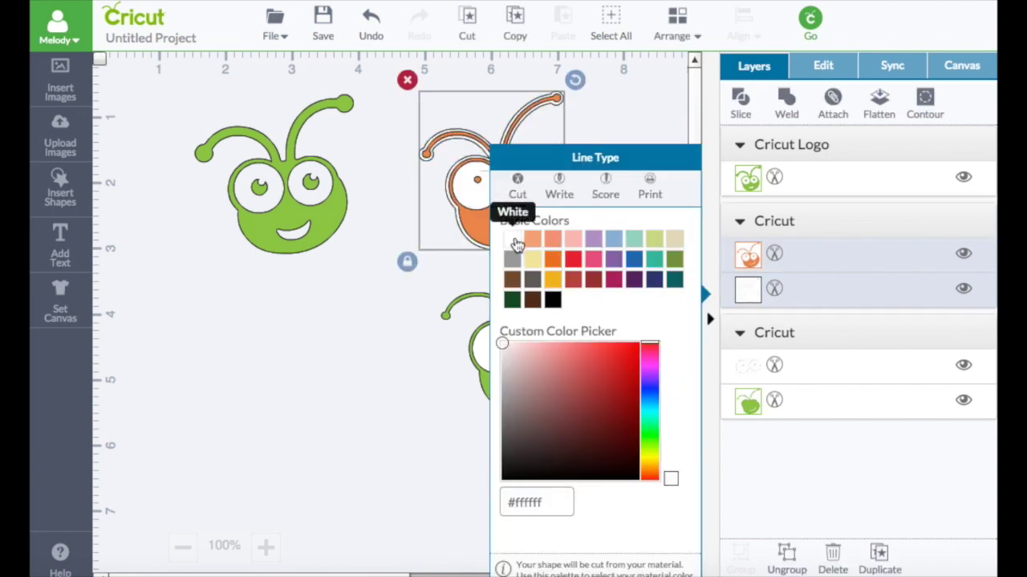
pyautogui.click(404, 312)
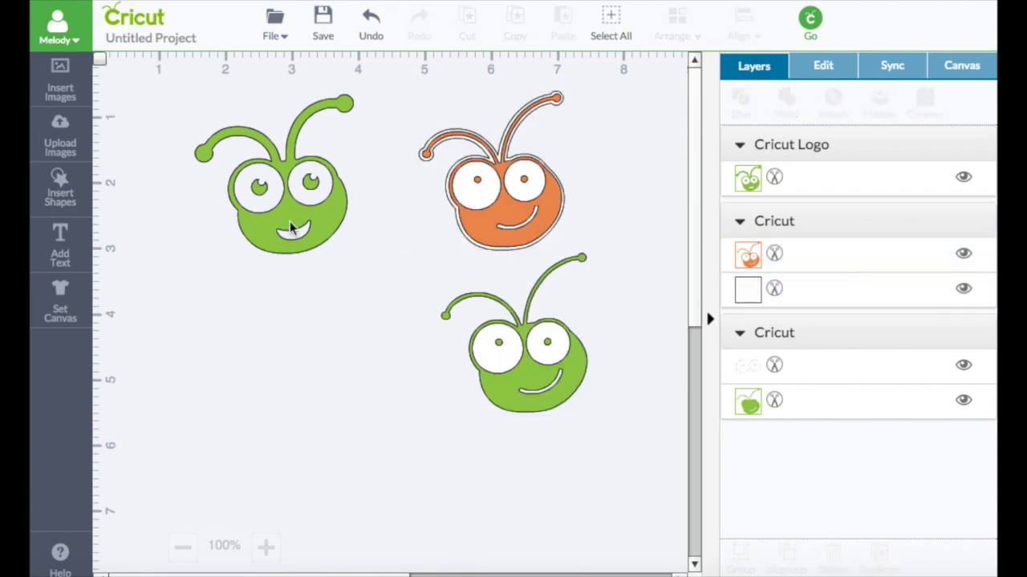
pyautogui.click(309, 206)
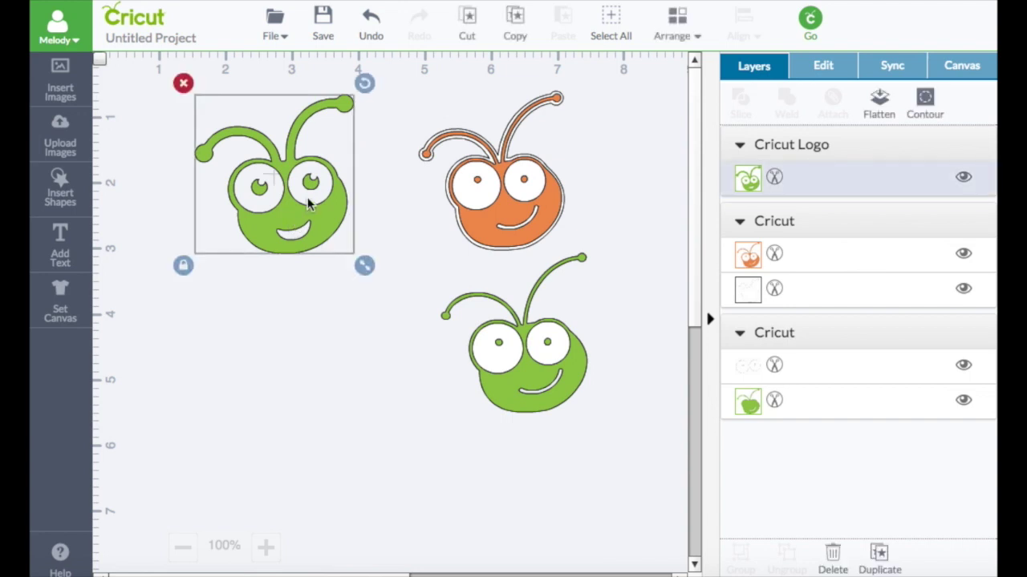
pyautogui.click(569, 376)
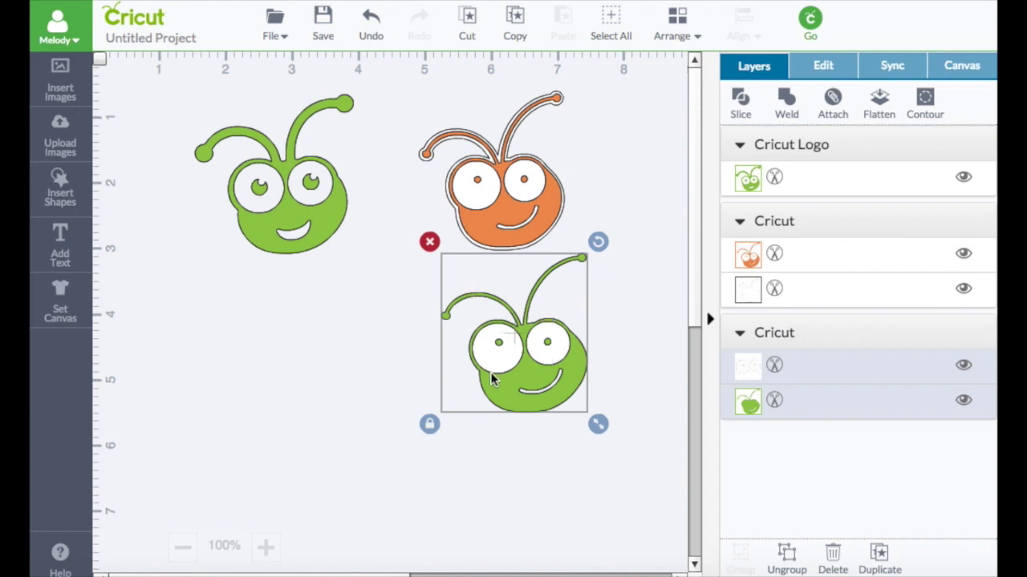
# Flatten the lower green bug, the orange bug and the Cricut Logo bug in turn
pyautogui.click(615, 310)
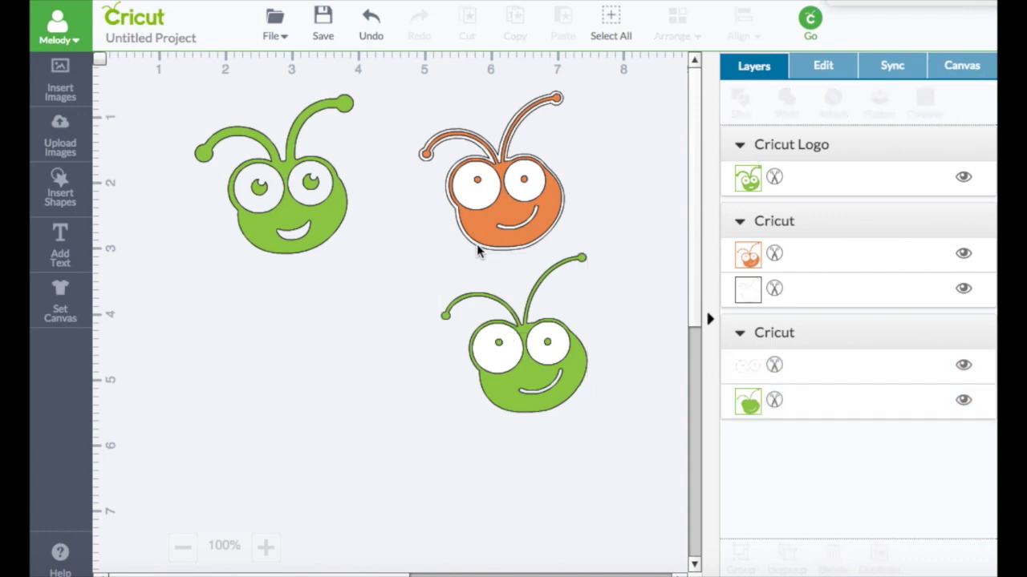
pyautogui.moveTo(414, 242); pyautogui.dragTo(651, 470)
pyautogui.click(874, 107)
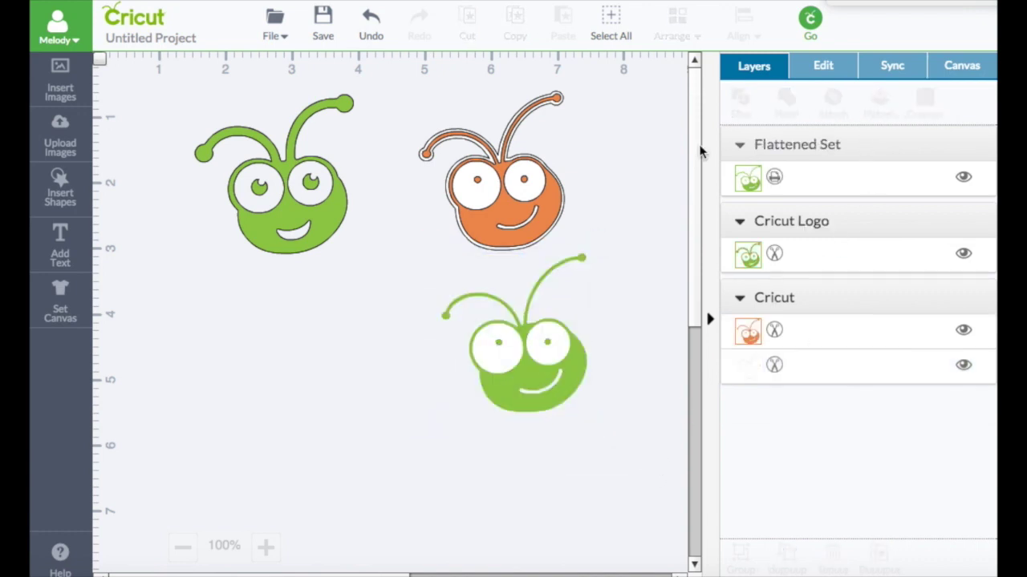
pyautogui.click(554, 195)
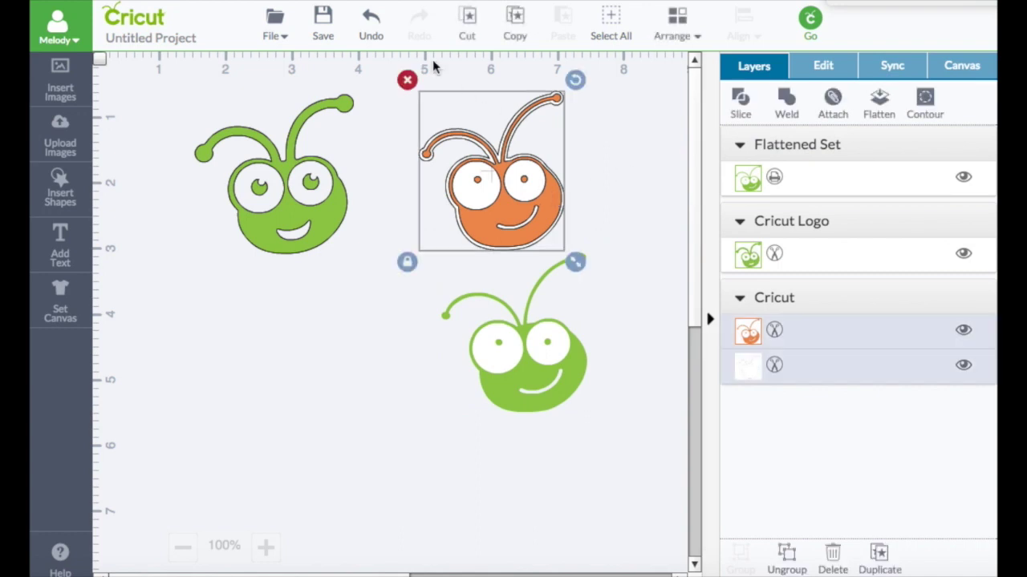
pyautogui.click(882, 104)
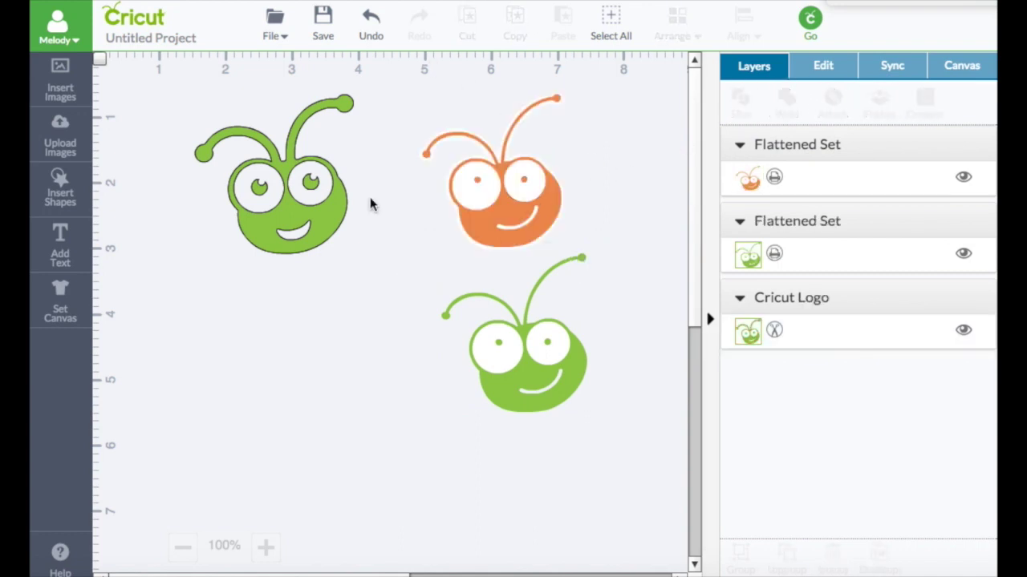
pyautogui.click(313, 194)
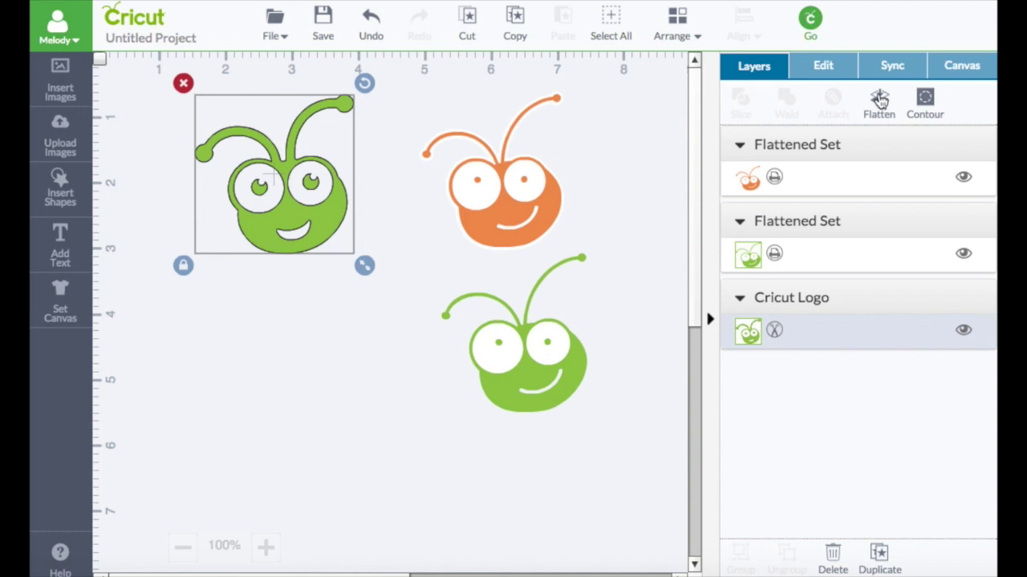
pyautogui.click(879, 99)
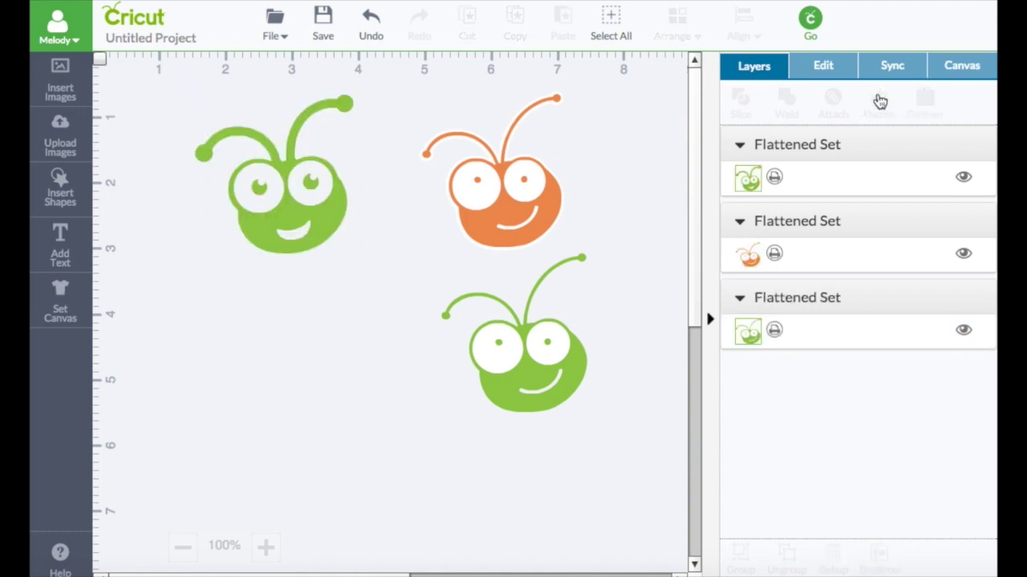
# Drag the lower green bug up between the others and nudge the left bug down
pyautogui.moveTo(518, 319); pyautogui.dragTo(400, 126)
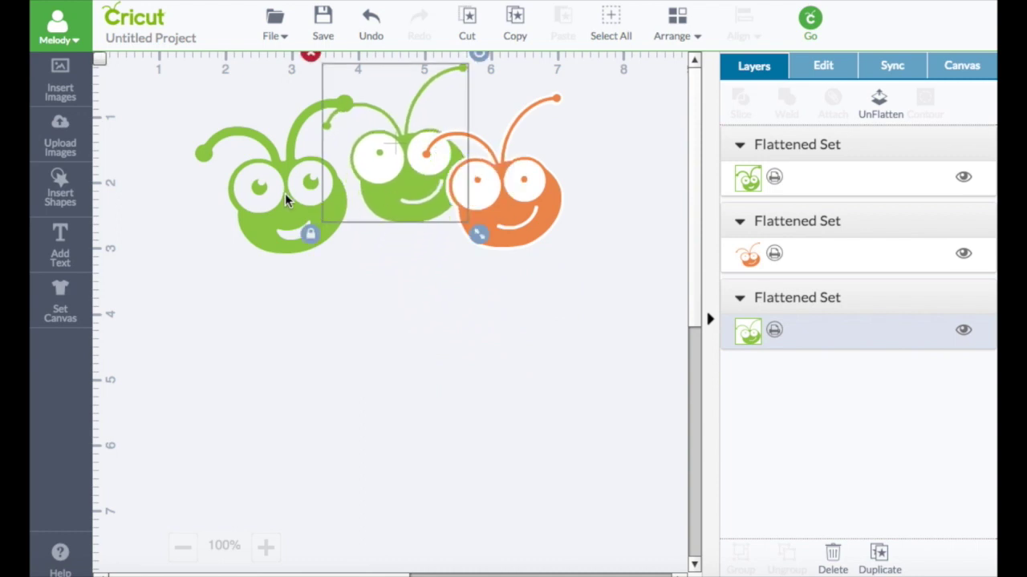
pyautogui.moveTo(287, 201); pyautogui.dragTo(287, 236)
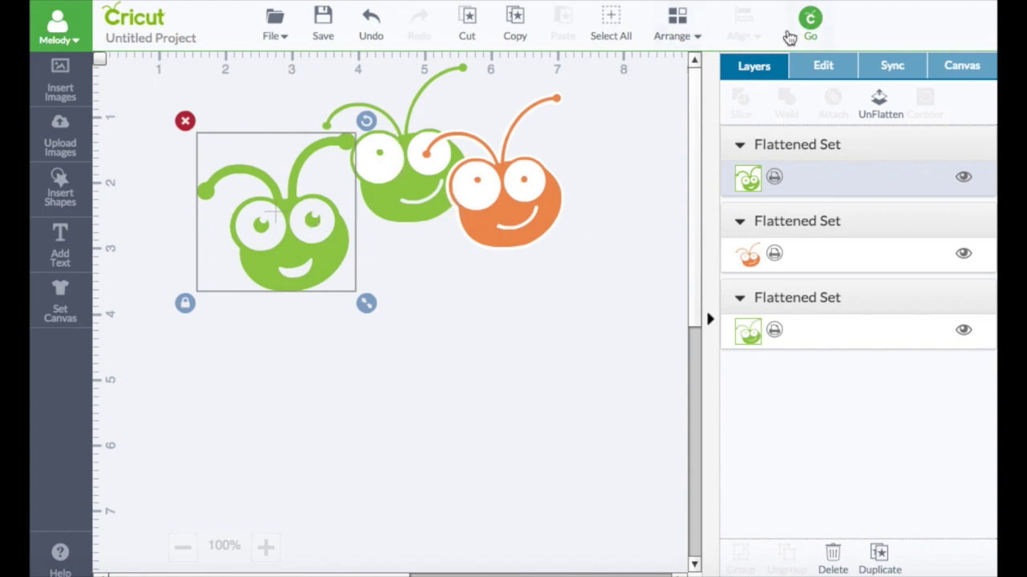
# Preview the three flattened bugs laid out on an 8.5X11 mat
pyautogui.click(808, 22)
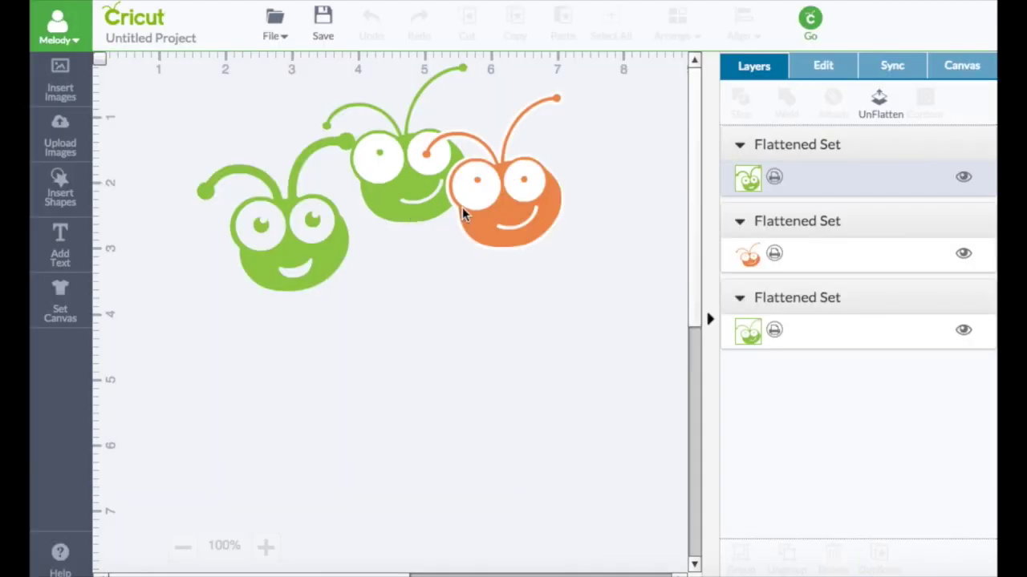
# Delete the middle and left green bugs, then select the remaining orange bug
pyautogui.click(407, 196)
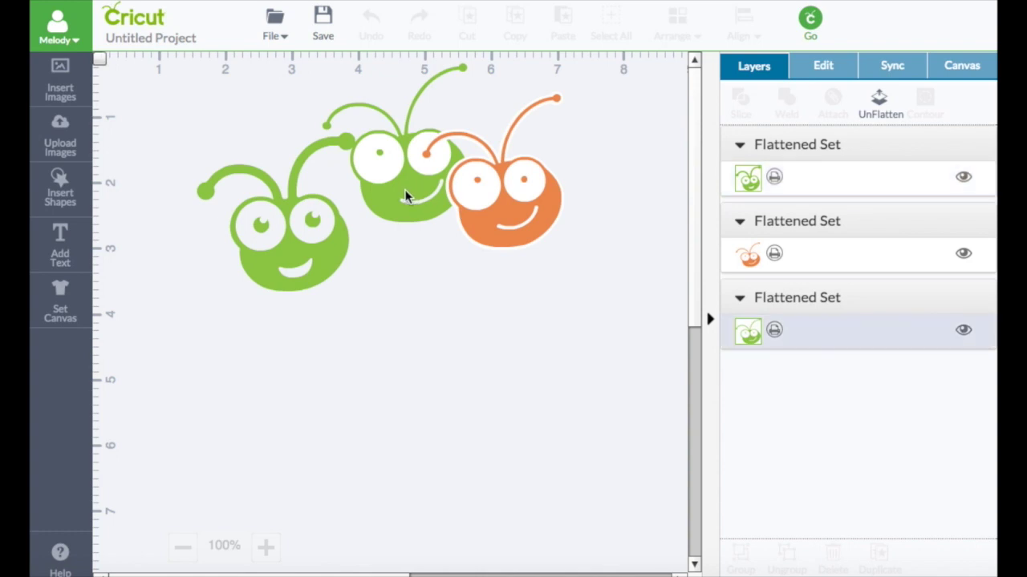
pyautogui.click(311, 55)
pyautogui.click(281, 191)
pyautogui.click(178, 120)
pyautogui.click(501, 203)
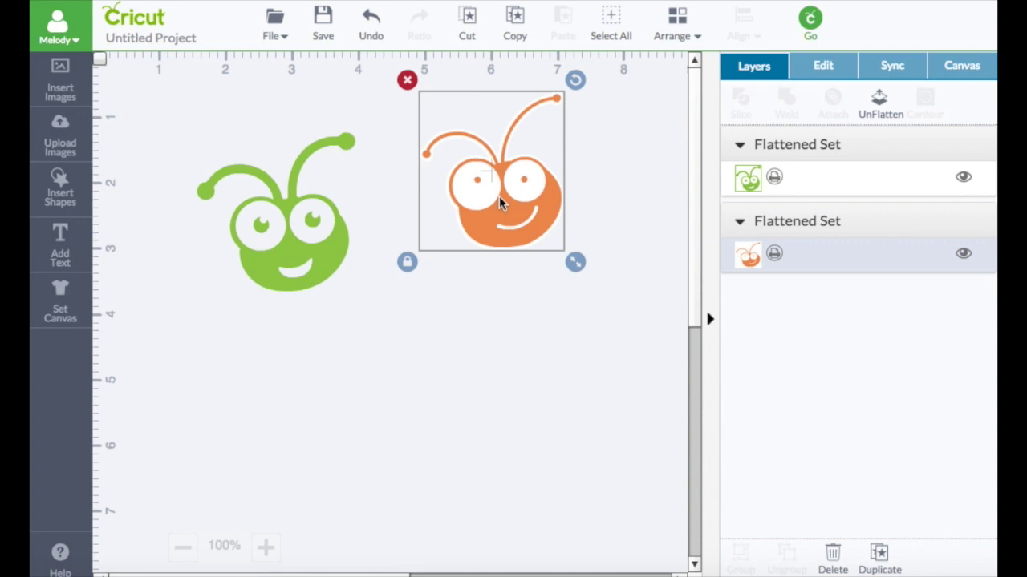
pyautogui.click(310, 230)
pyautogui.click(185, 123)
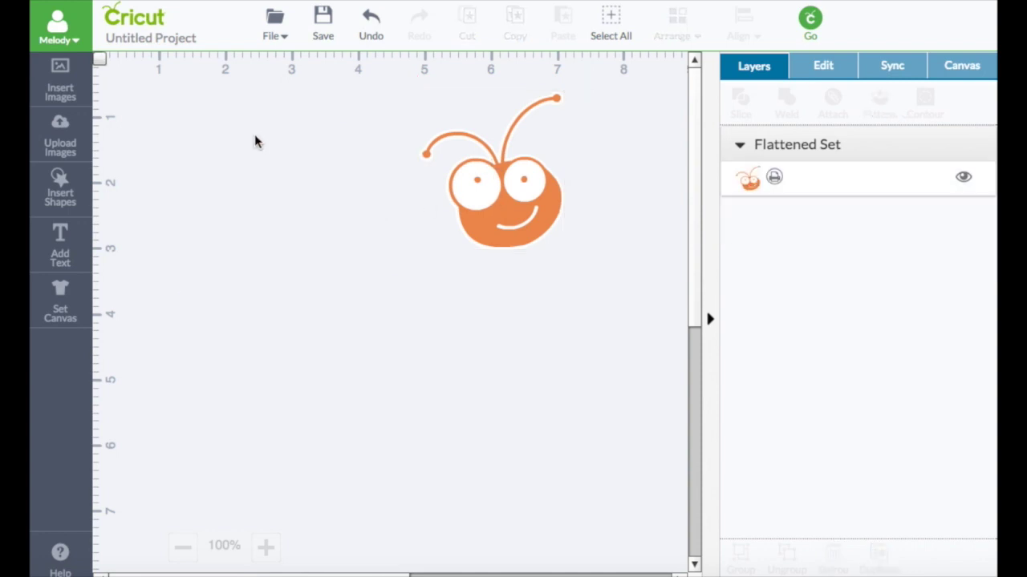
pyautogui.click(514, 225)
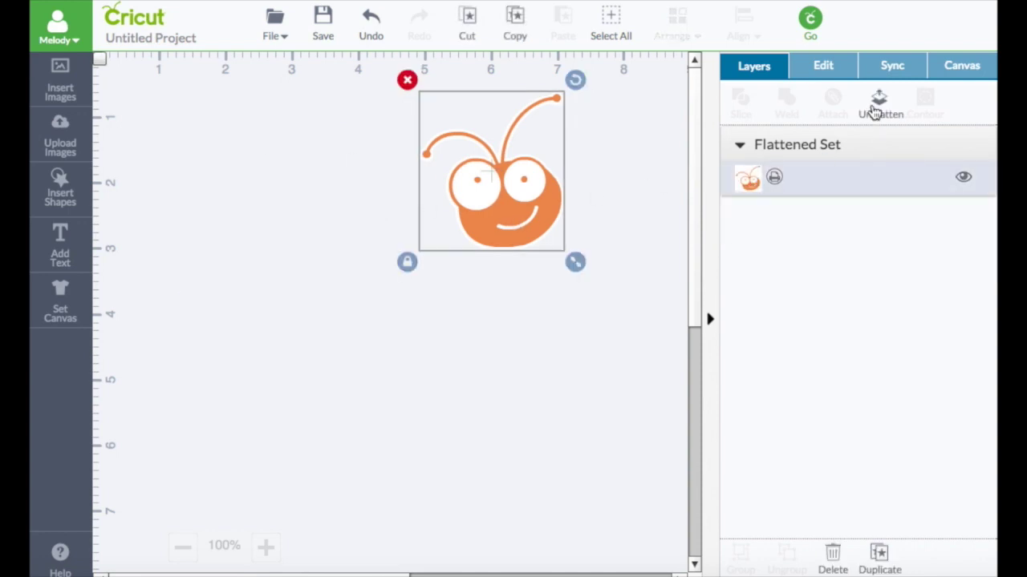
# Unflatten the orange bug, recolour it Sour Apple lightened to #91c749, and flatten it again
pyautogui.click(880, 103)
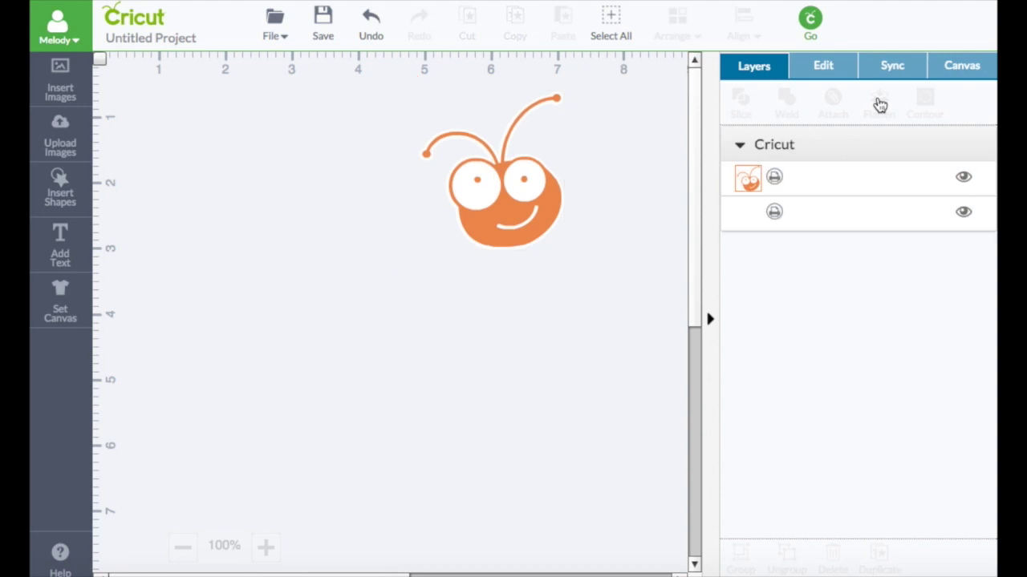
pyautogui.click(750, 186)
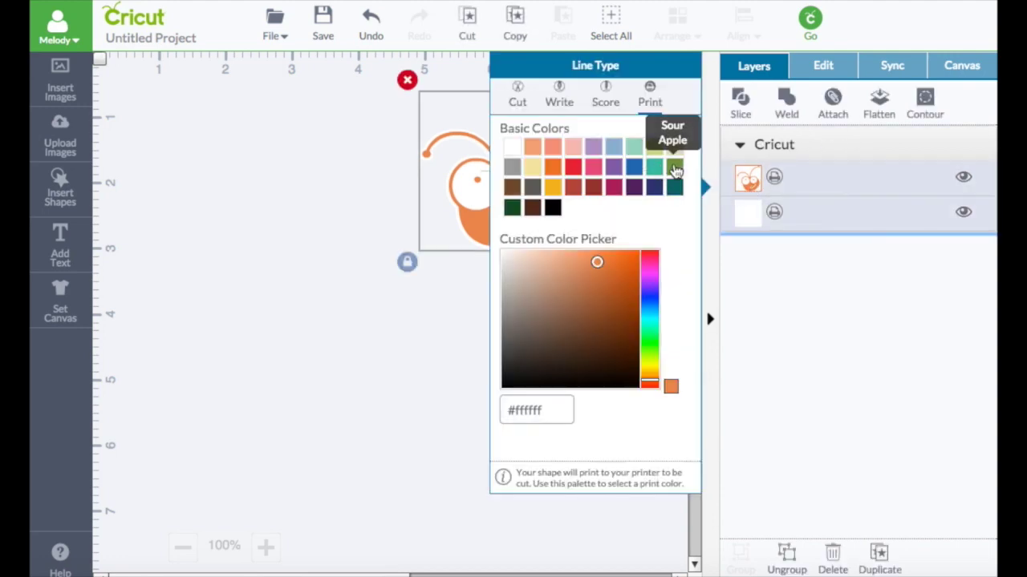
pyautogui.click(674, 170)
pyautogui.moveTo(581, 308); pyautogui.dragTo(589, 280)
pyautogui.click(415, 340)
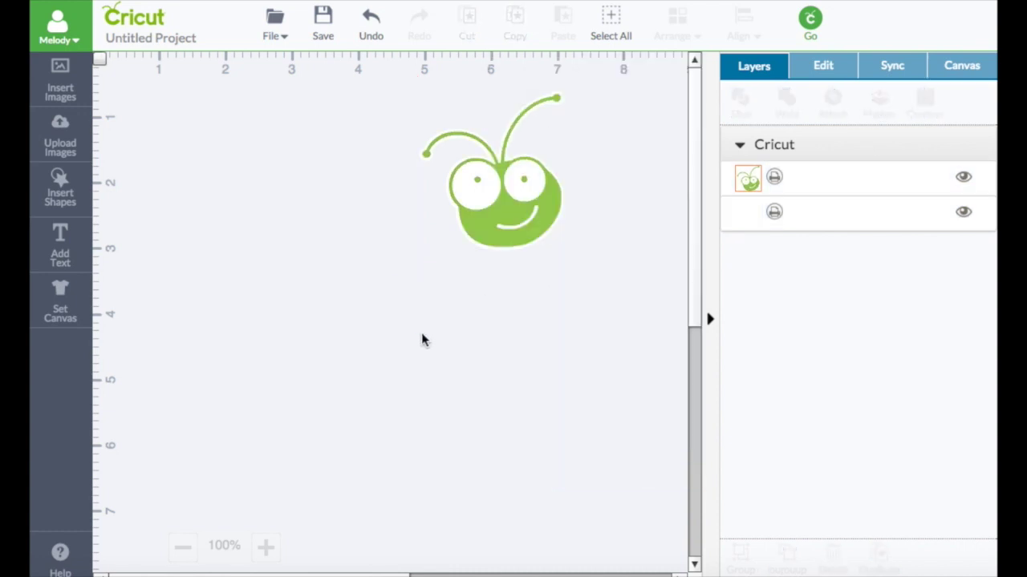
pyautogui.click(506, 200)
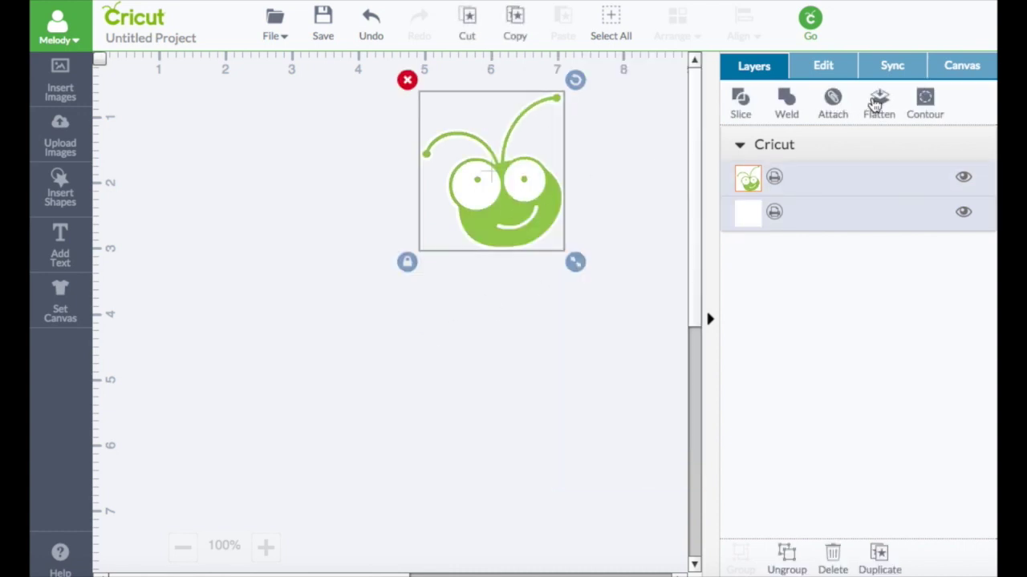
pyautogui.click(885, 101)
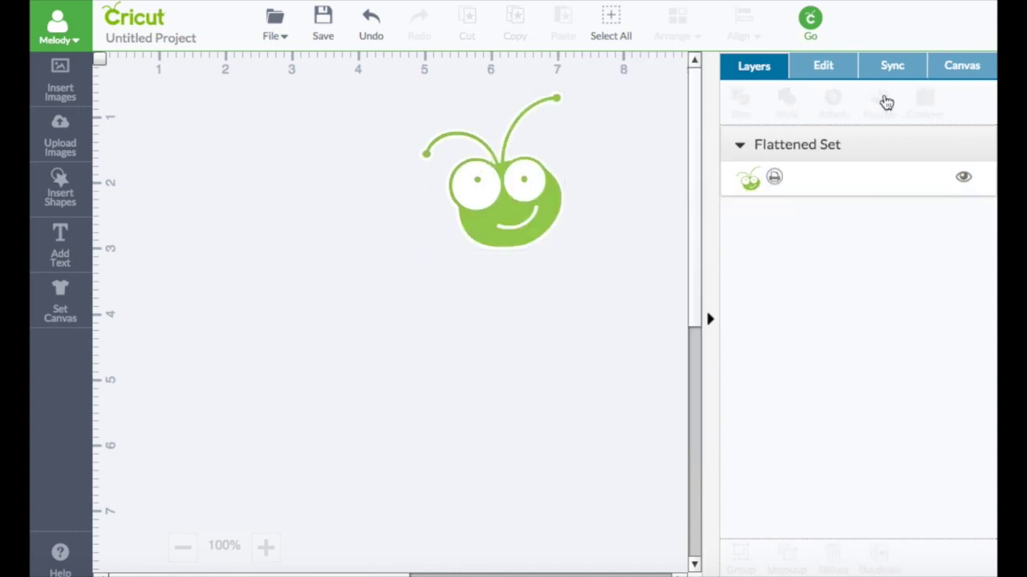
# Unflatten and ungroup the bug, then flatten only its green layer into one print image
pyautogui.click(536, 201)
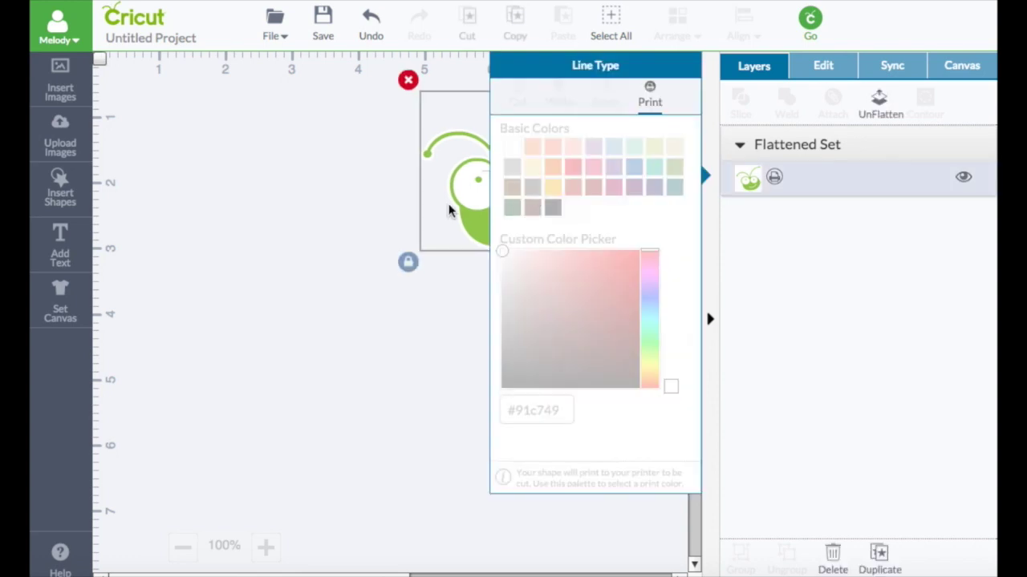
pyautogui.click(888, 101)
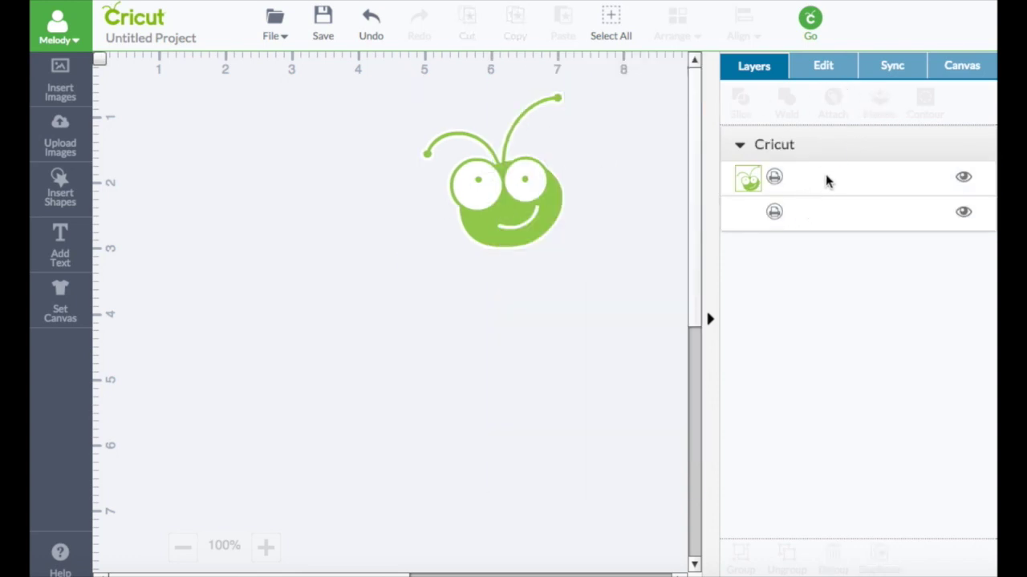
pyautogui.click(501, 214)
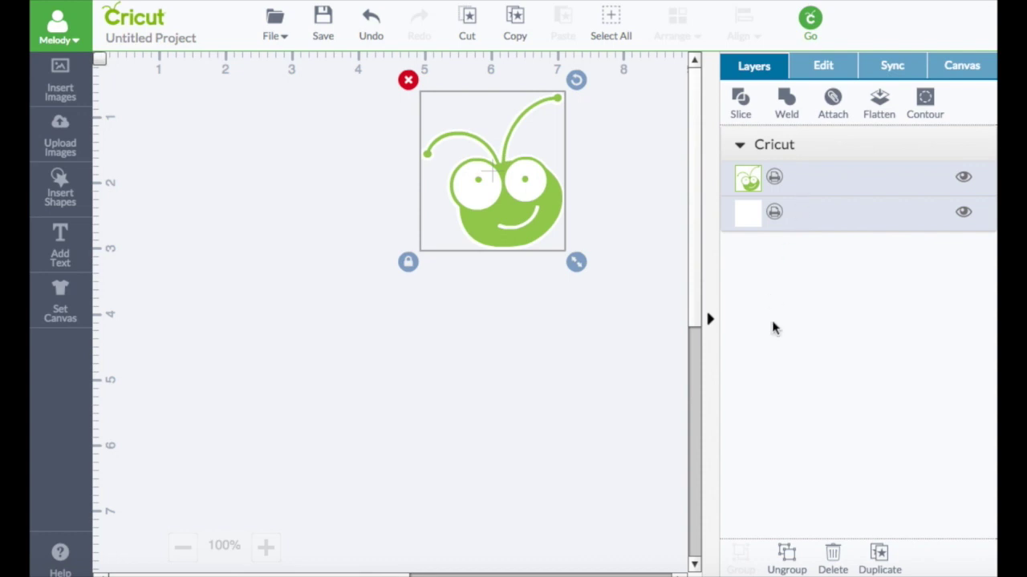
pyautogui.click(786, 555)
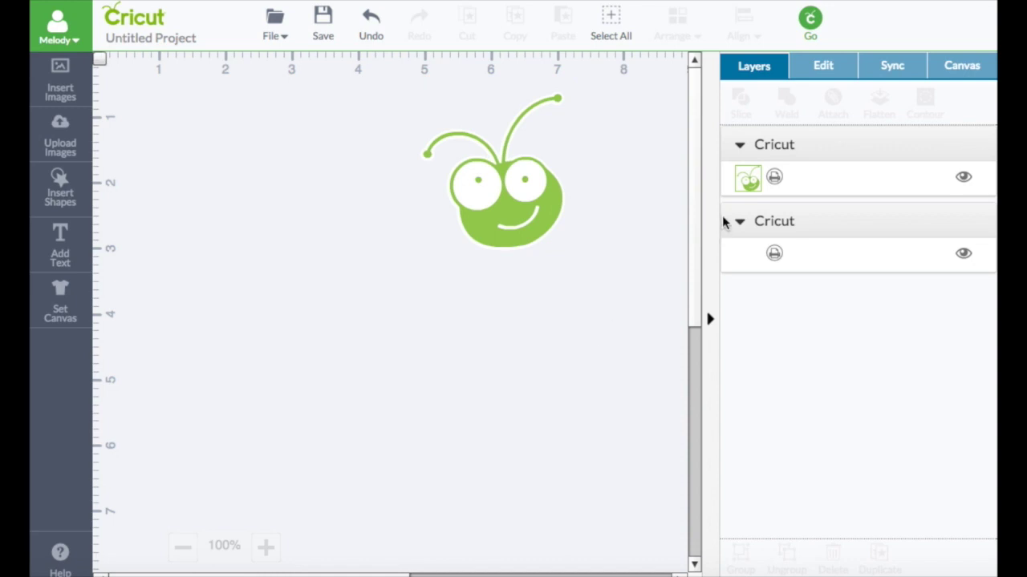
pyautogui.click(749, 181)
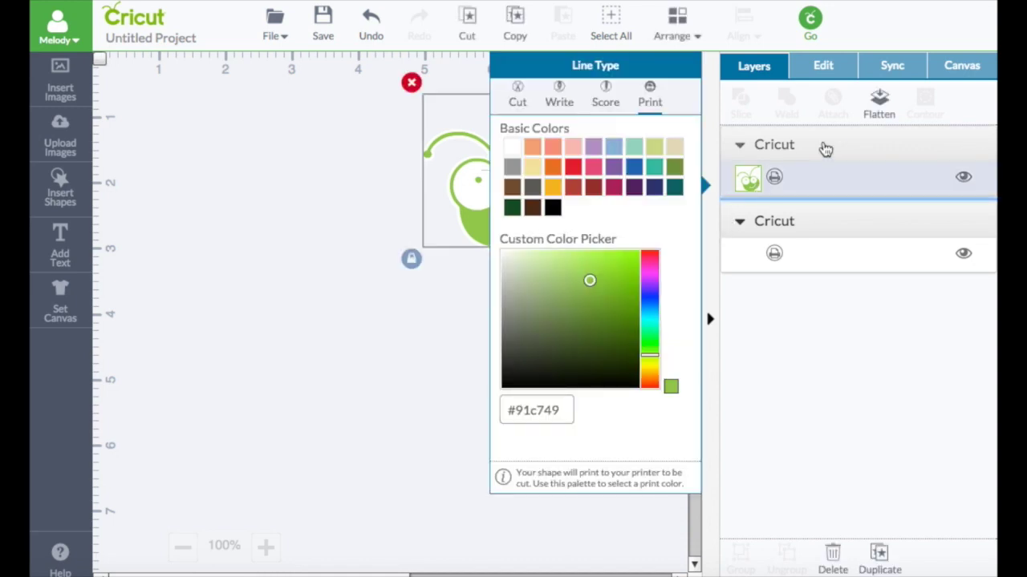
pyautogui.click(879, 103)
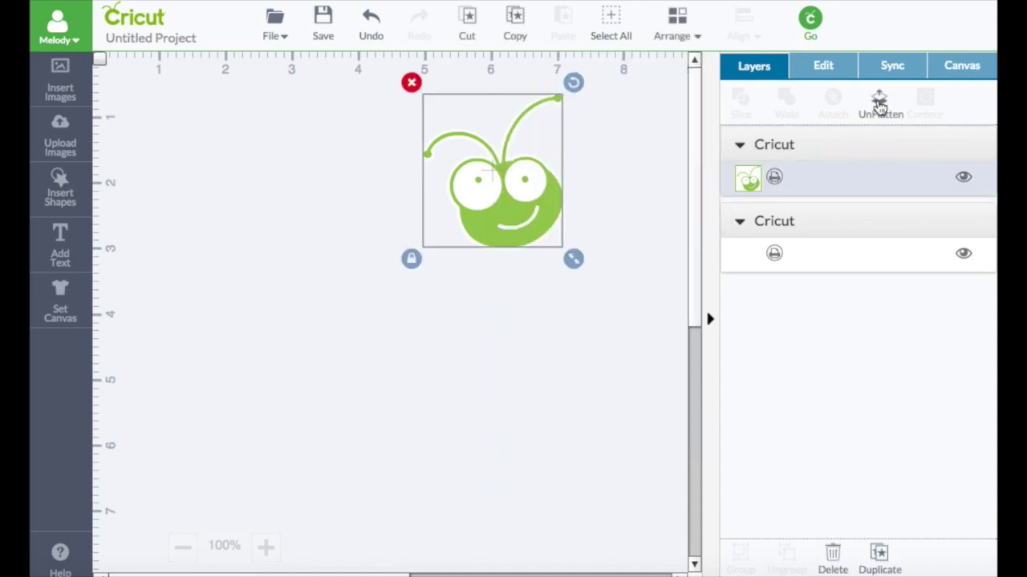
# Move the flattened green bug left off its white backing and send it to the mat preview
pyautogui.click(813, 260)
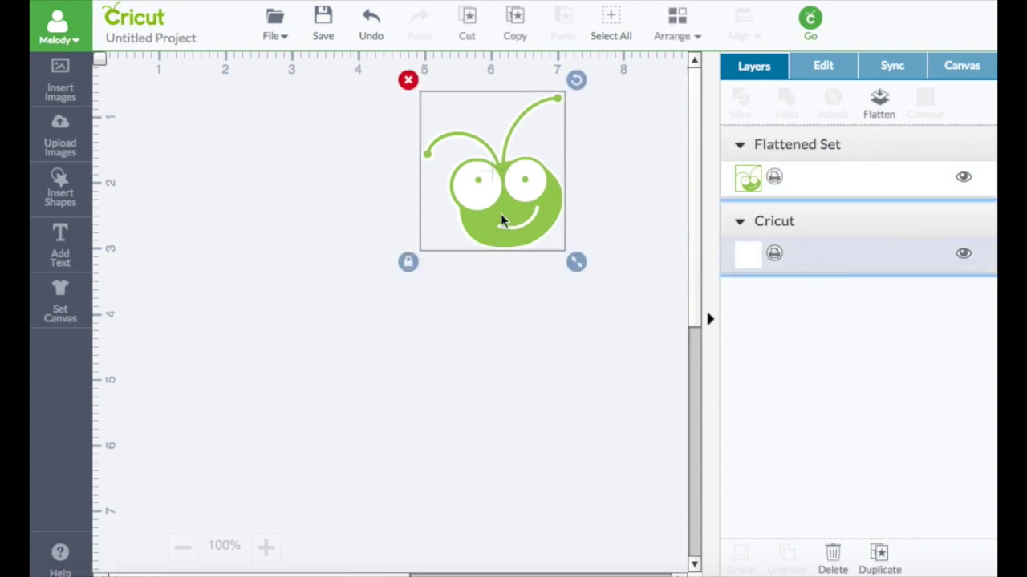
pyautogui.moveTo(507, 207); pyautogui.dragTo(390, 256)
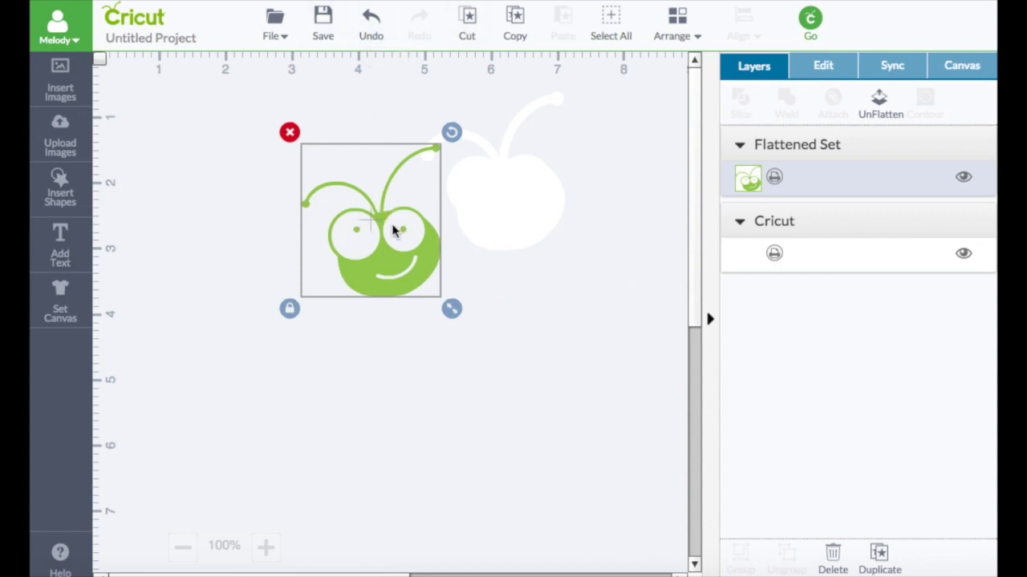
pyautogui.click(810, 21)
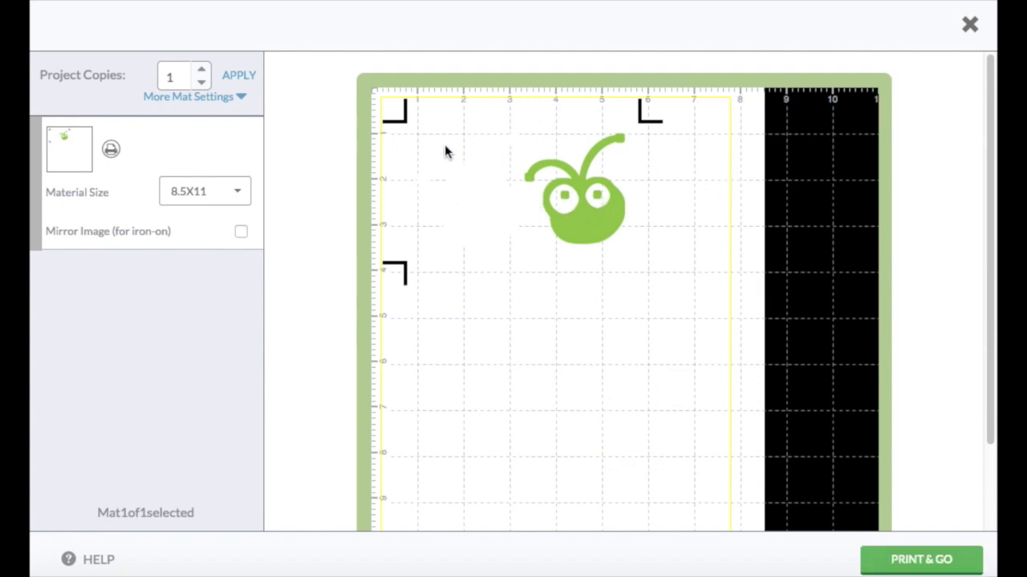
# Leave the single-bug mat preview and return to the design canvas
pyautogui.click(970, 25)
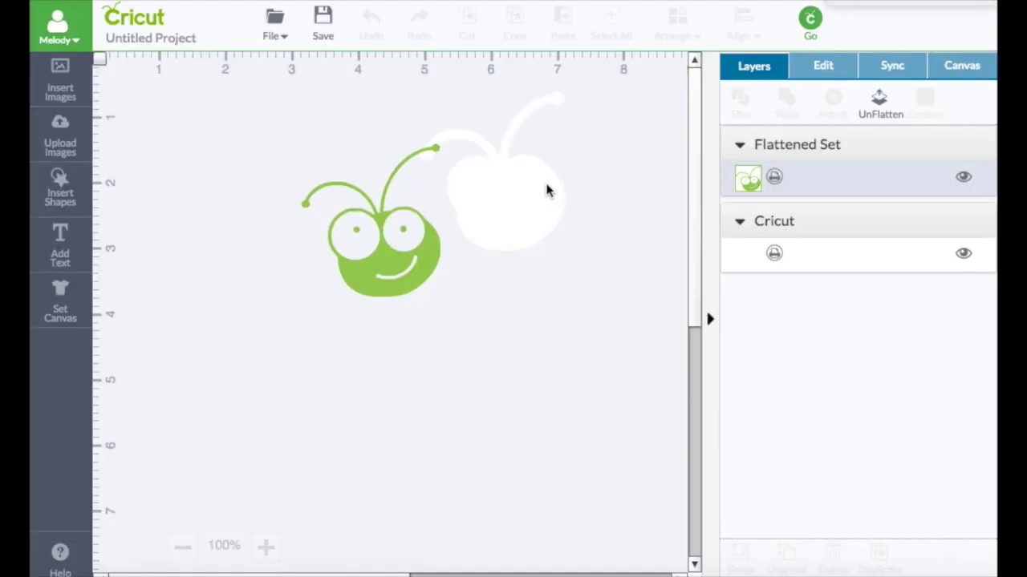
# Undo the bug's last moves so it returns onto its white backing
pyautogui.click(375, 210)
pyautogui.click(368, 28)
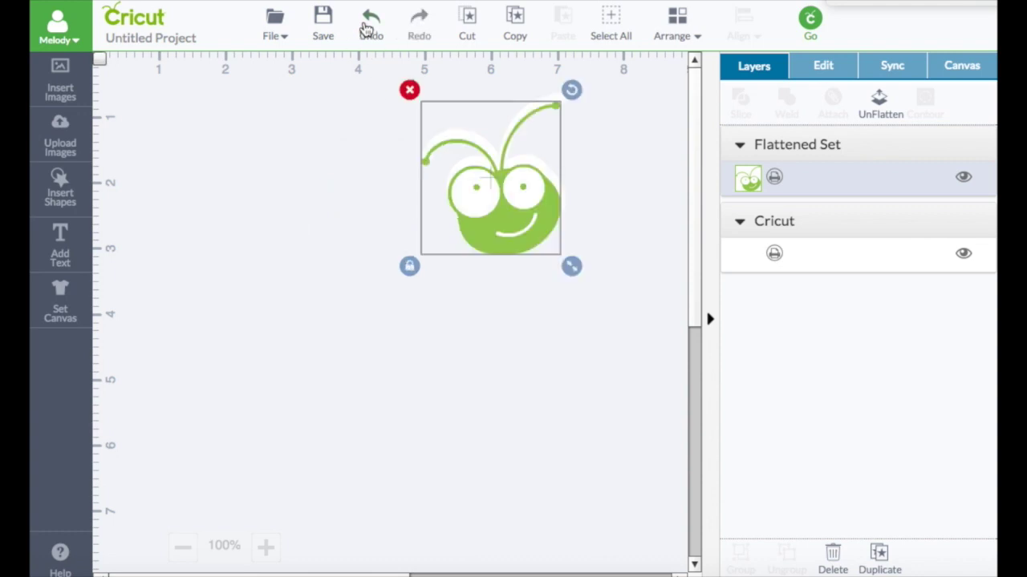
pyautogui.click(368, 28)
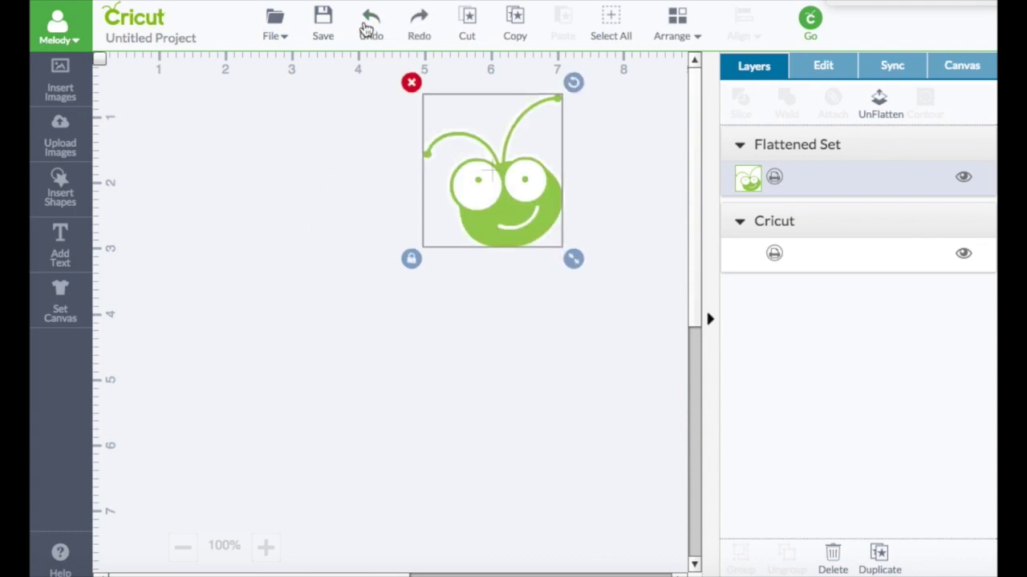
# Select the bug and its white backing together and flatten them into one layer
pyautogui.click(345, 112)
pyautogui.moveTo(385, 87); pyautogui.dragTo(596, 303)
pyautogui.click(881, 104)
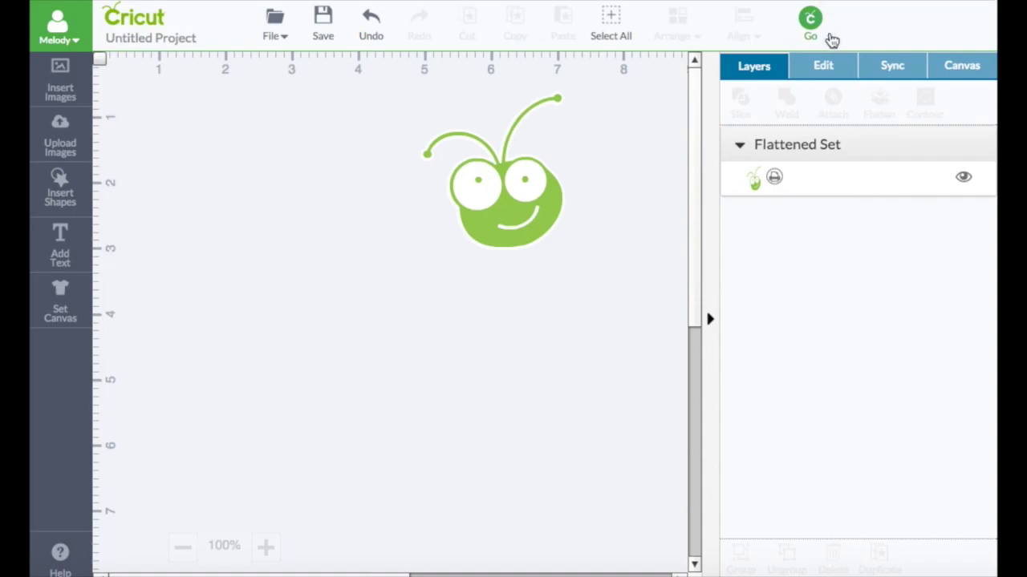
# Preview the flattened bug on the 8.5X11 mat and print it with PRINT & GO
pyautogui.click(810, 23)
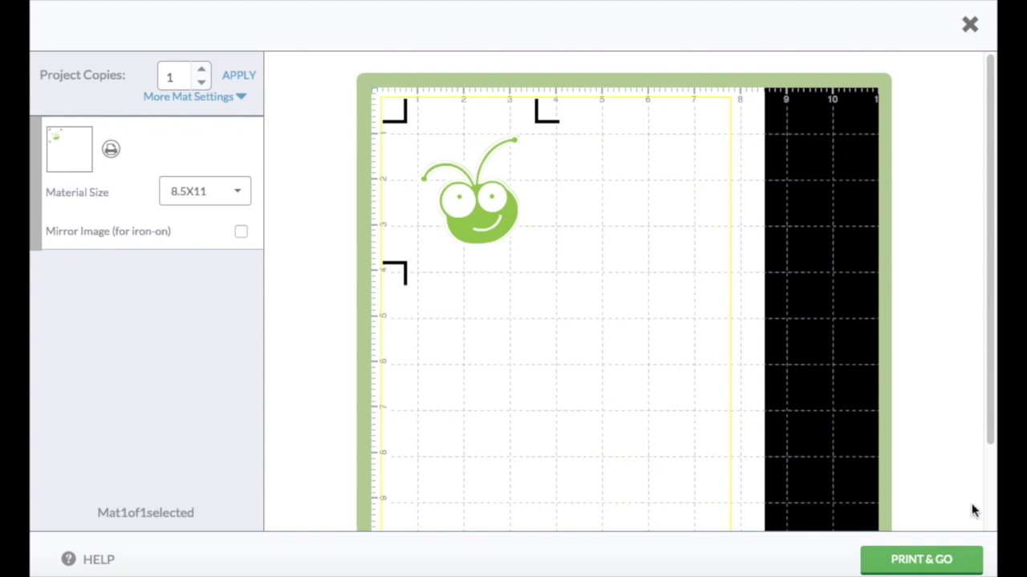
pyautogui.click(923, 560)
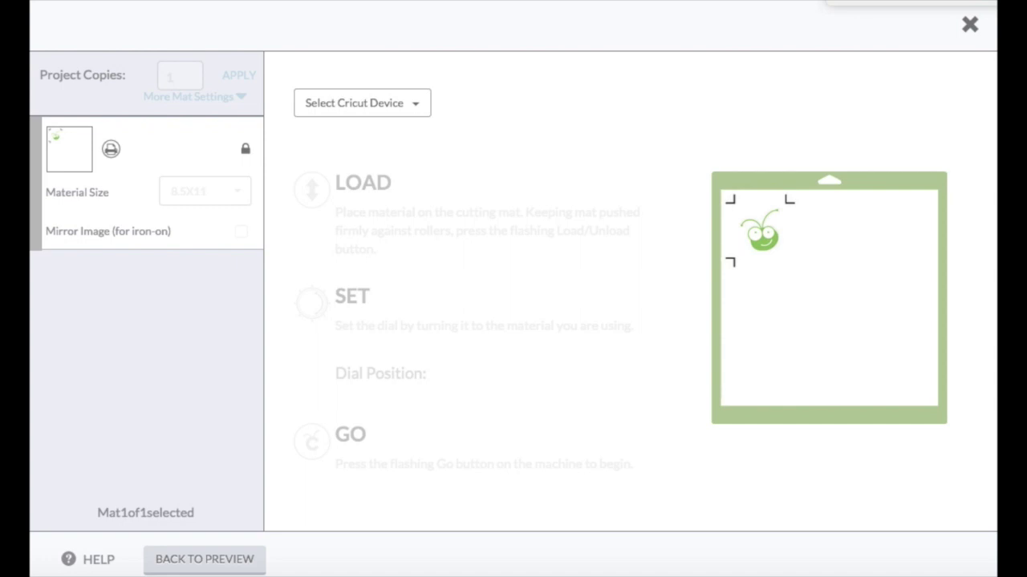
# Choose ExploreOne : 58D (USB) as the cutting machine
pyautogui.click(421, 104)
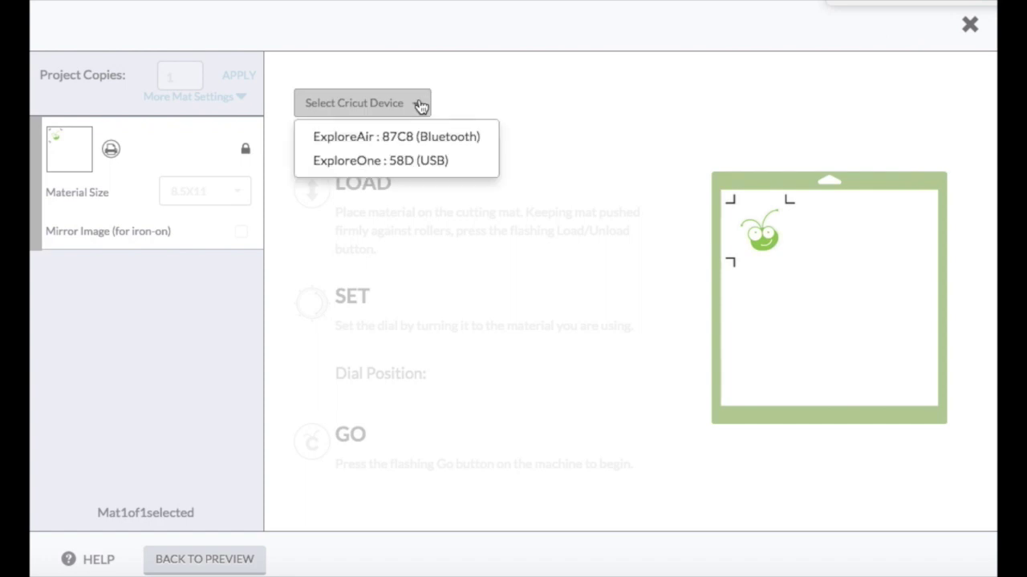
pyautogui.click(426, 164)
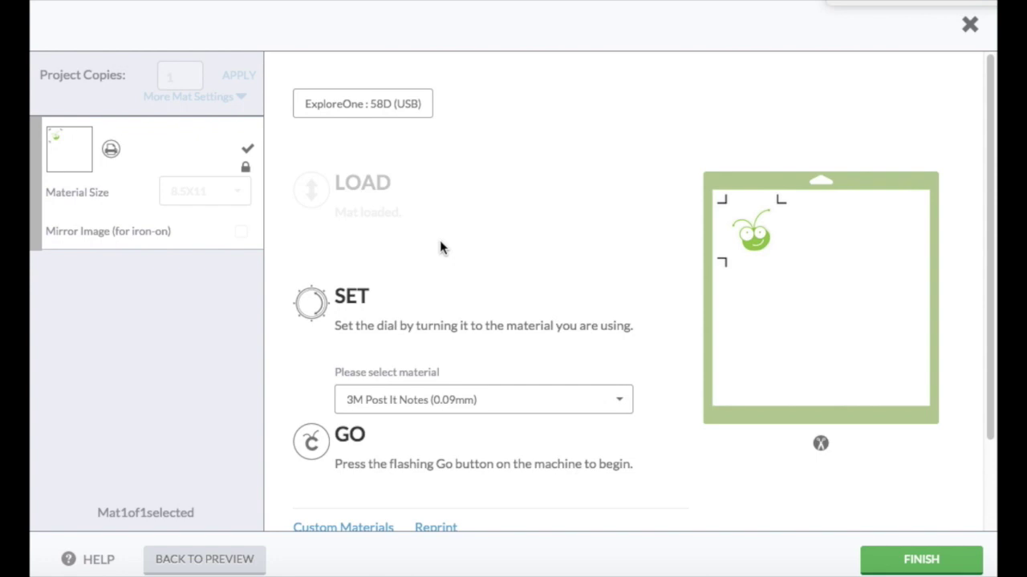
# Pick Magnet Sheet, Light - 0.5mm from the cutting material list
pyautogui.click(622, 406)
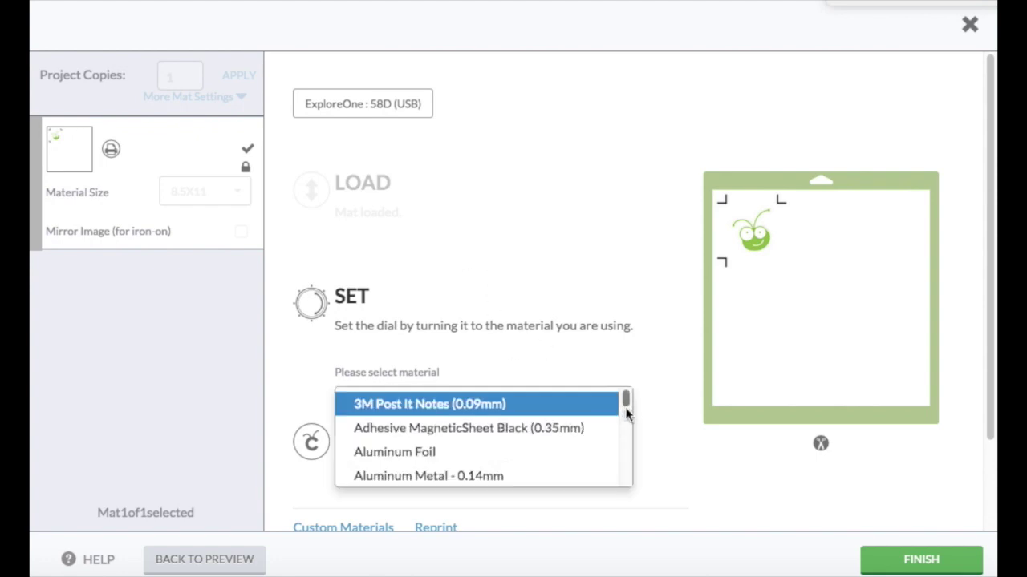
pyautogui.scroll(-5, 626, 413)
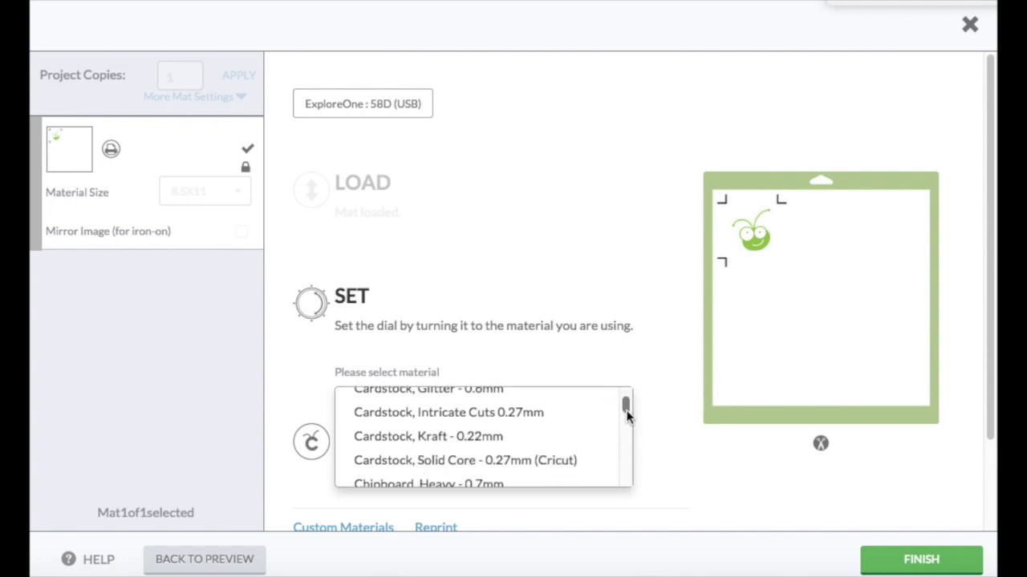
pyautogui.scroll(-5, 627, 415)
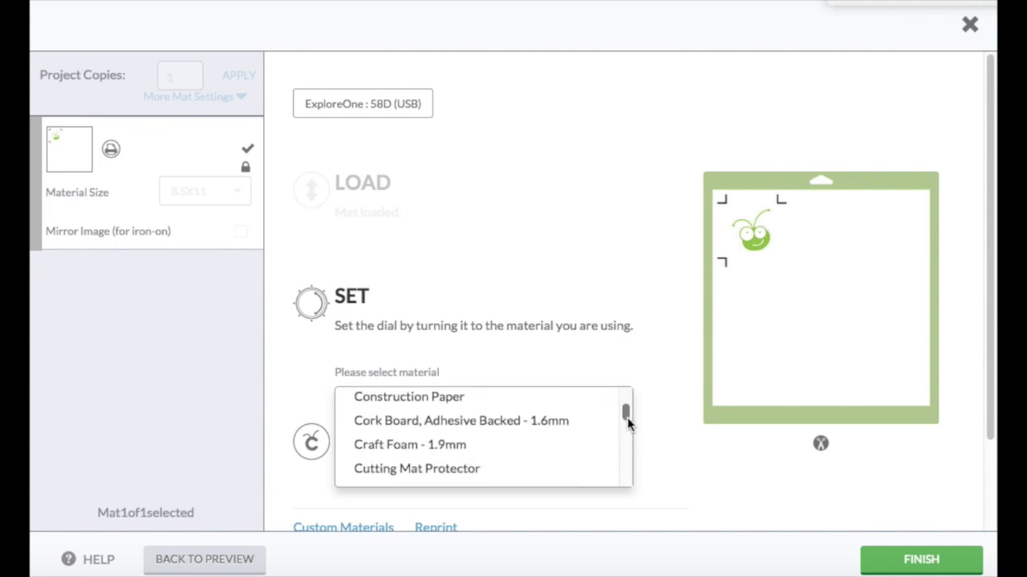
pyautogui.scroll(-1, 627, 423)
pyautogui.scroll(-10, 627, 422)
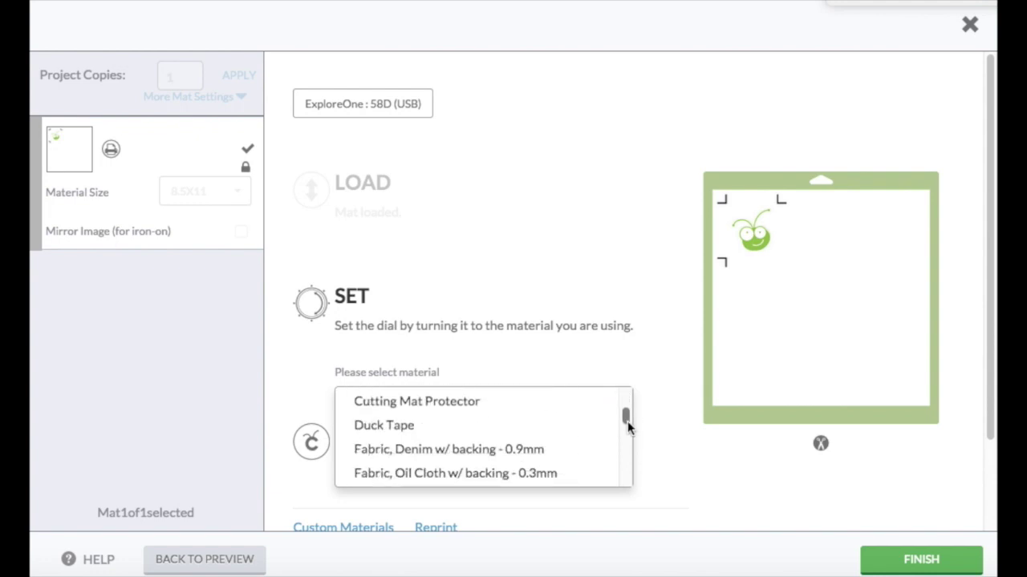
pyautogui.moveTo(629, 432); pyautogui.dragTo(629, 445)
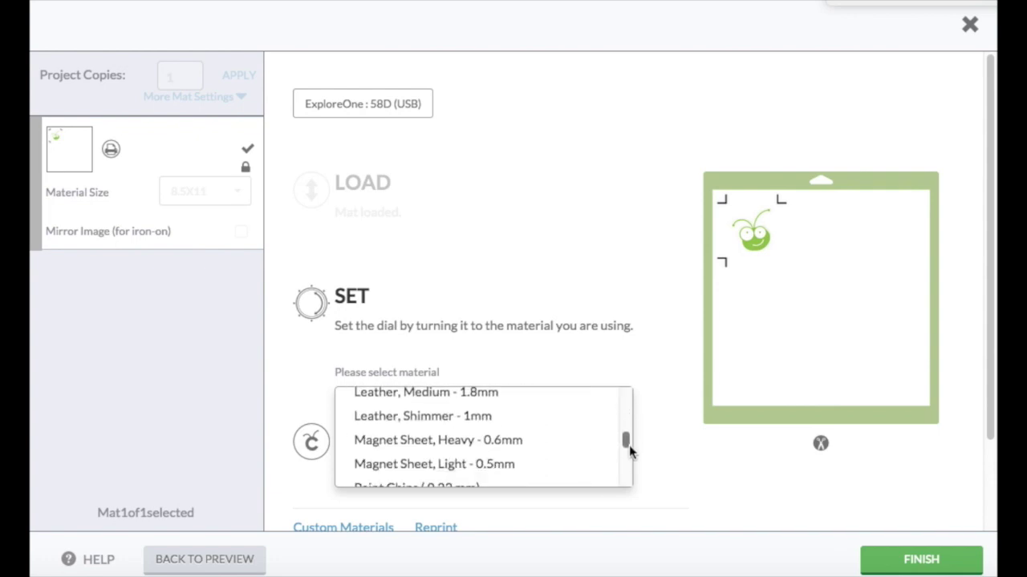
pyautogui.click(591, 471)
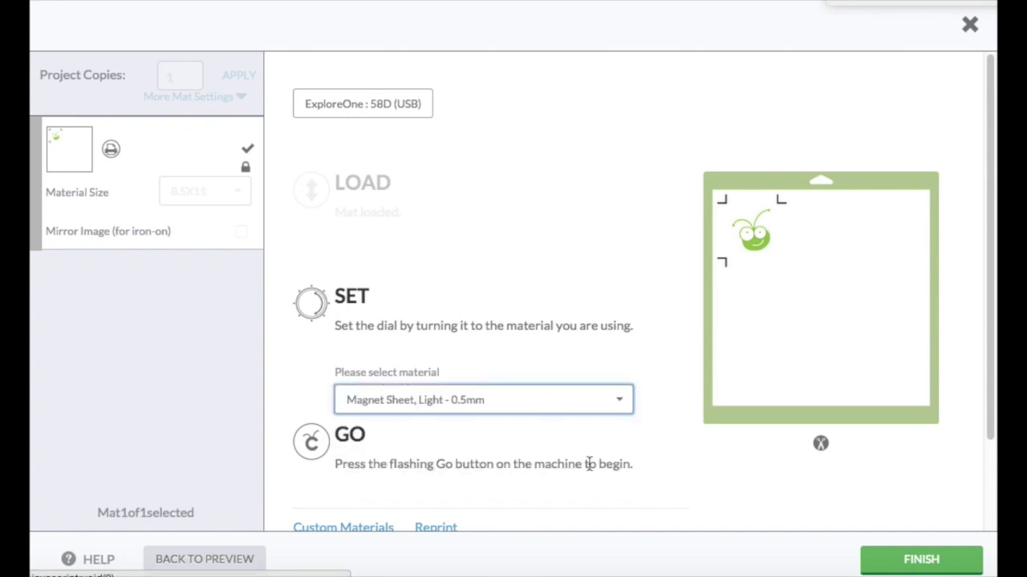